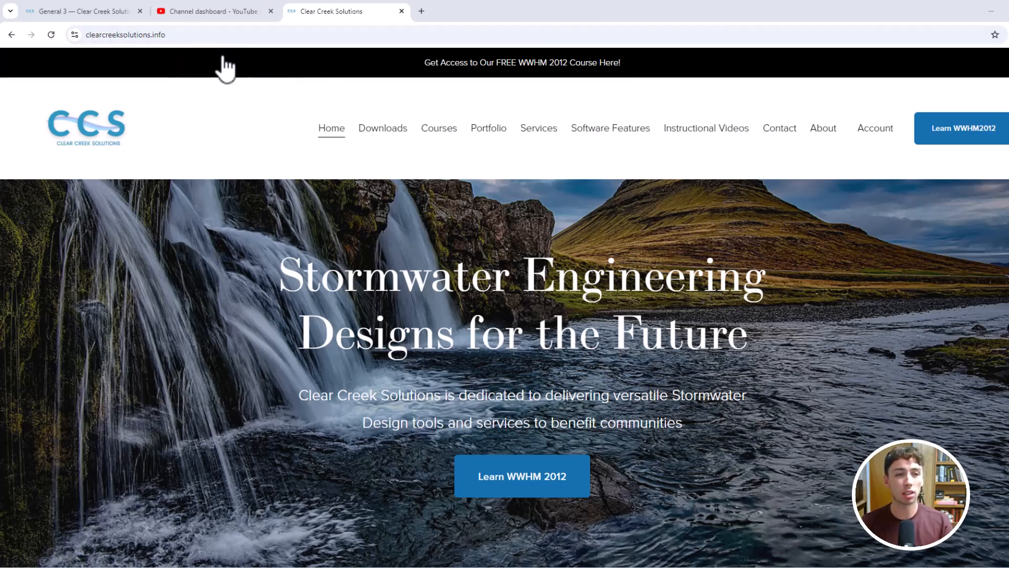
Step: Load clearcreeksolutions.info in the browser and open the site's Downloads page
{"action": "left_click", "coordinate": [217, 34]}
{"action": "key", "text": "Return"}
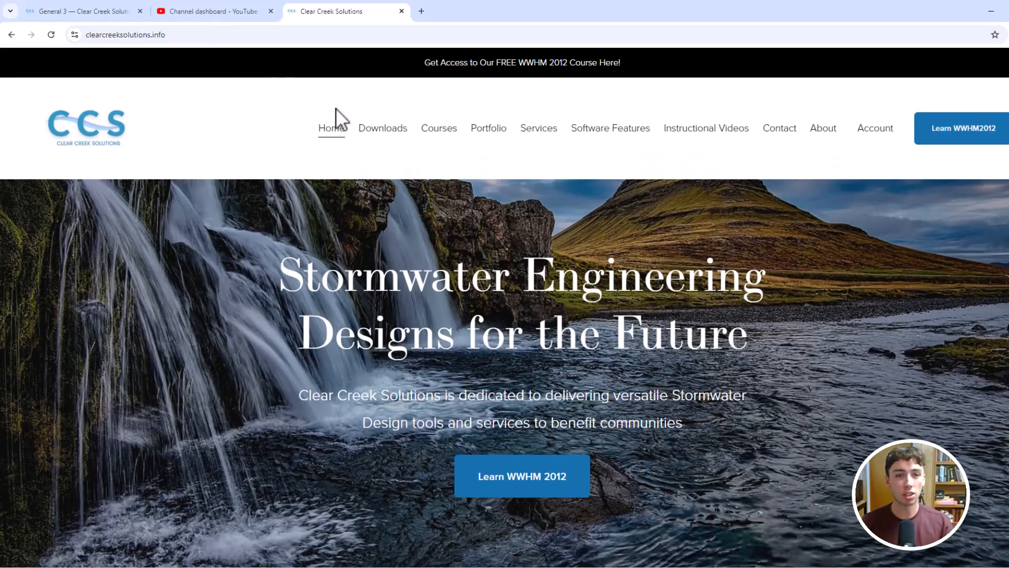
{"action": "left_click", "coordinate": [378, 141]}
{"action": "scroll", "coordinate": [371, 277], "scroll_direction": "down", "scroll_amount": 5}
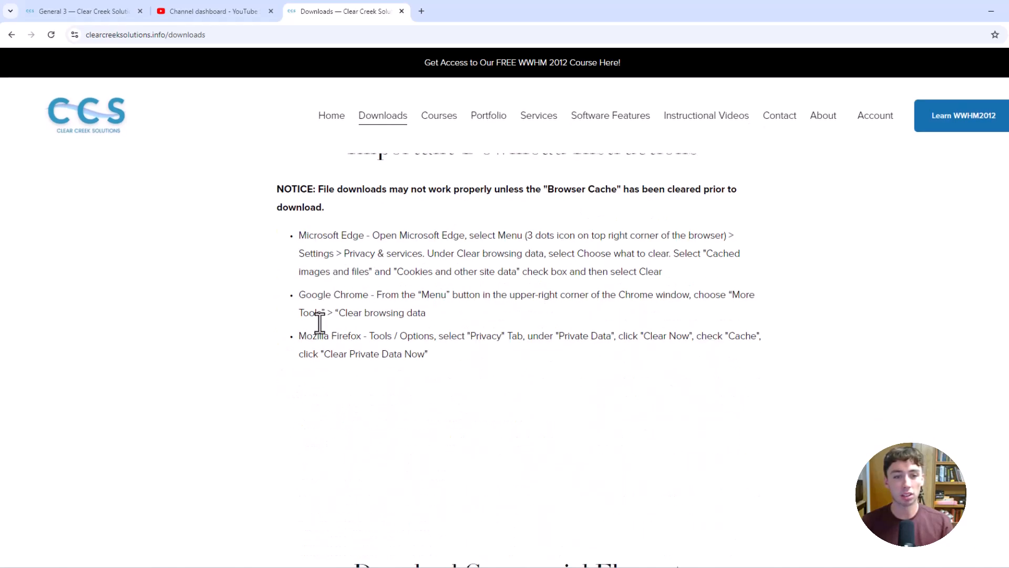
Step: Find the Download Commercial Elements section and open its download page
{"action": "scroll", "coordinate": [468, 329], "scroll_direction": "down", "scroll_amount": 7}
{"action": "scroll", "coordinate": [416, 297], "scroll_direction": "up", "scroll_amount": 2}
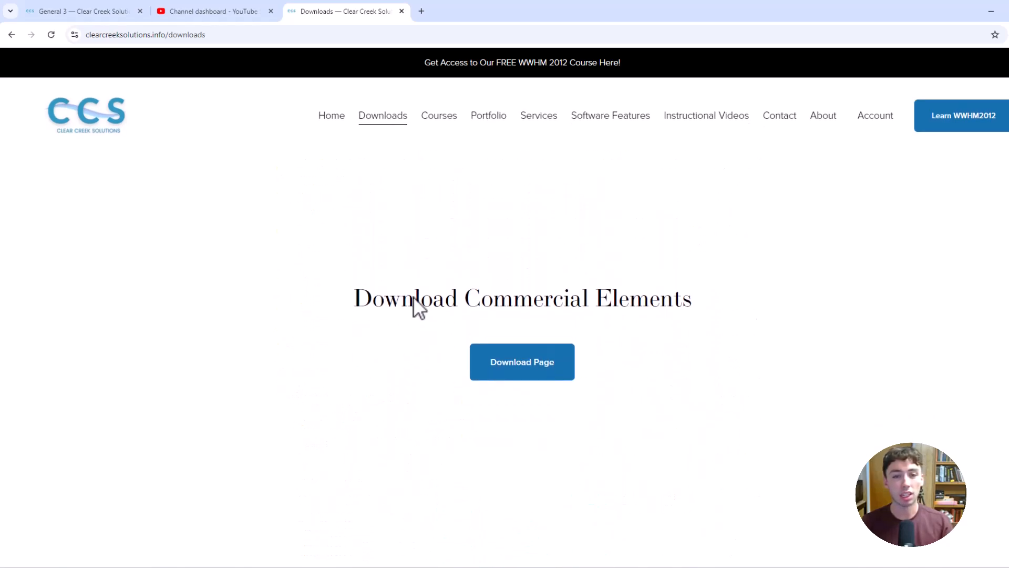
{"action": "left_click_drag", "start_coordinate": [371, 297], "coordinate": [632, 329]}
{"action": "left_click", "coordinate": [633, 330]}
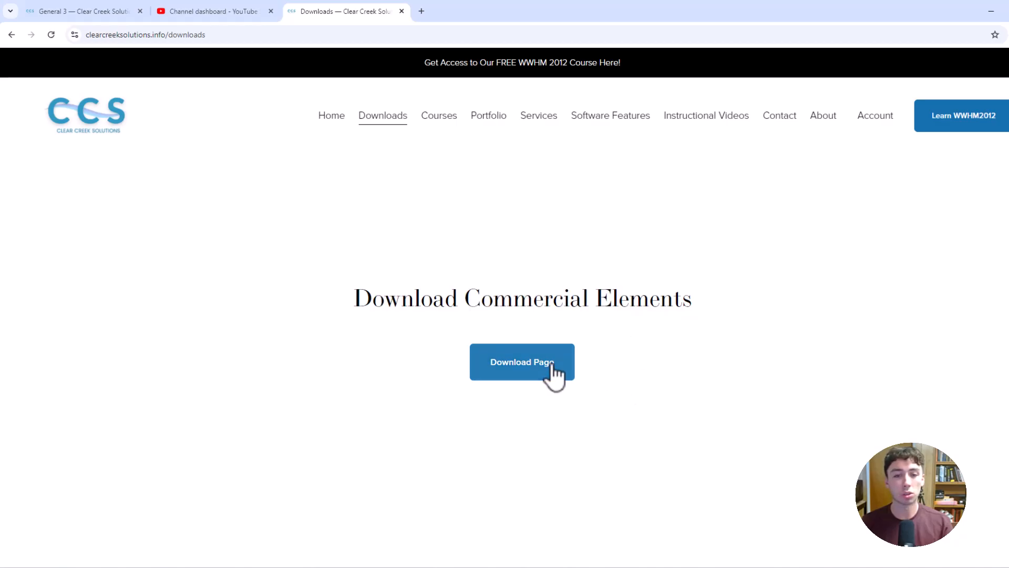
{"action": "left_click", "coordinate": [551, 367]}
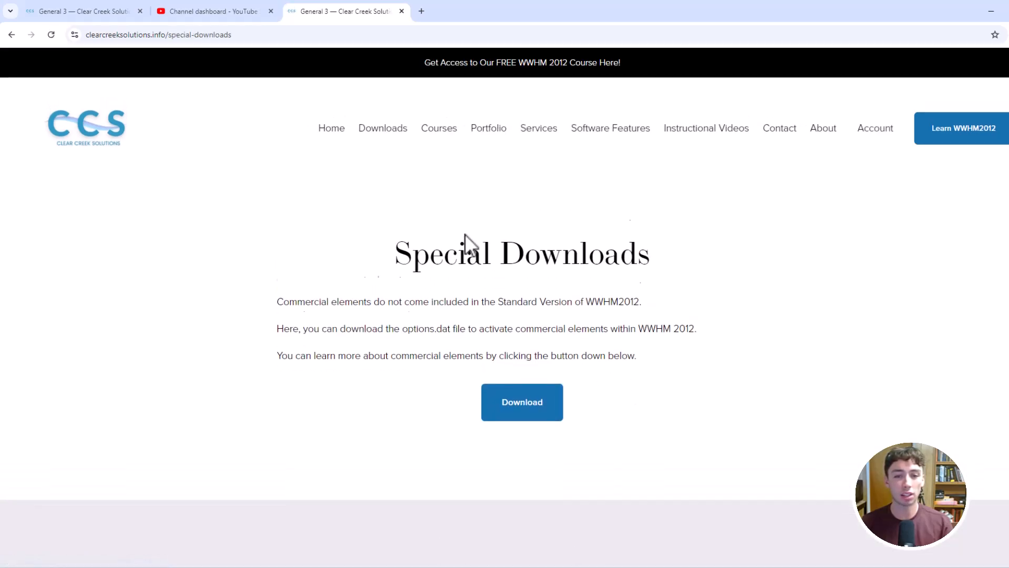
Step: Read the Special Downloads description of commercial elements and the instructions for creating the options.dat file
{"action": "scroll", "coordinate": [444, 231], "scroll_direction": "down", "scroll_amount": 15}
{"action": "scroll", "coordinate": [416, 315], "scroll_direction": "up", "scroll_amount": 8}
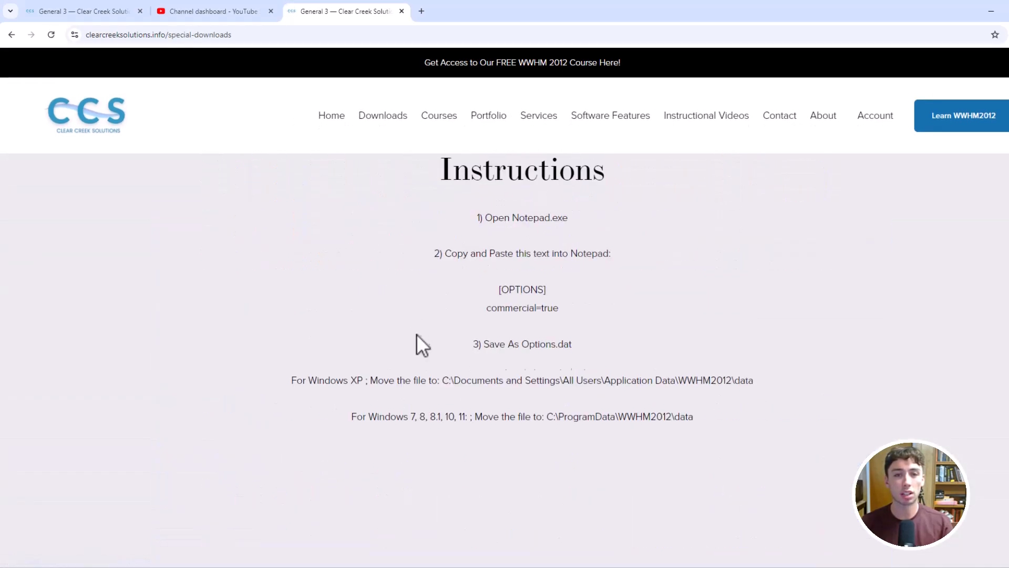
{"action": "scroll", "coordinate": [416, 332], "scroll_direction": "up", "scroll_amount": 7}
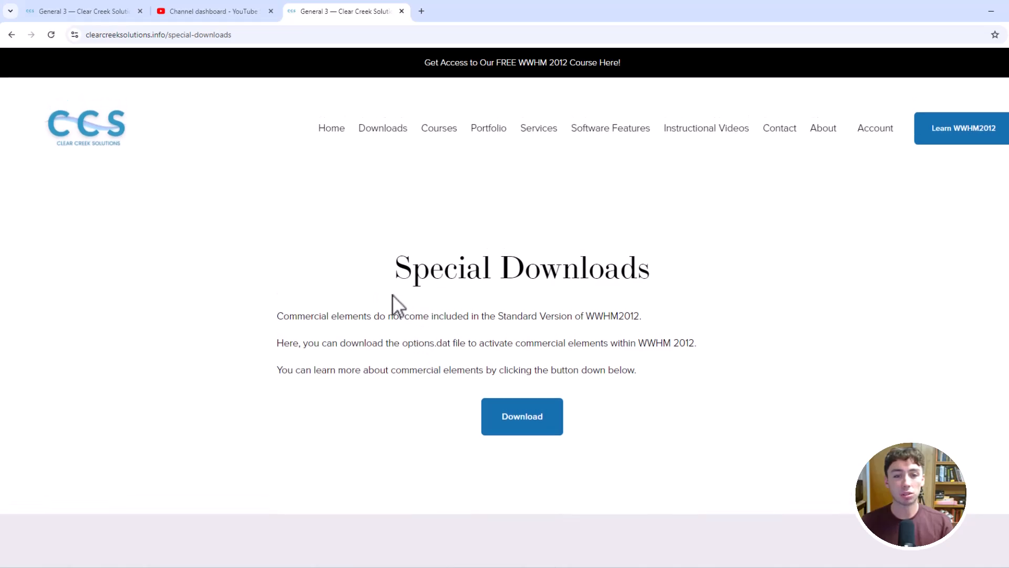
{"action": "scroll", "coordinate": [393, 289], "scroll_direction": "down", "scroll_amount": 4}
{"action": "scroll", "coordinate": [364, 276], "scroll_direction": "up", "scroll_amount": 3}
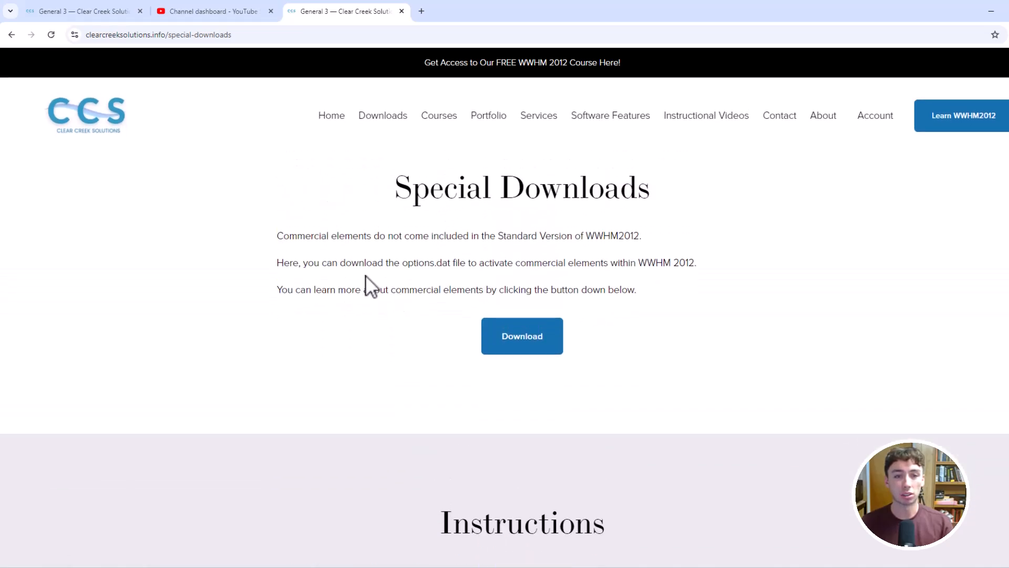
{"action": "scroll", "coordinate": [364, 275], "scroll_direction": "down", "scroll_amount": 5}
{"action": "scroll", "coordinate": [402, 285], "scroll_direction": "up", "scroll_amount": 6}
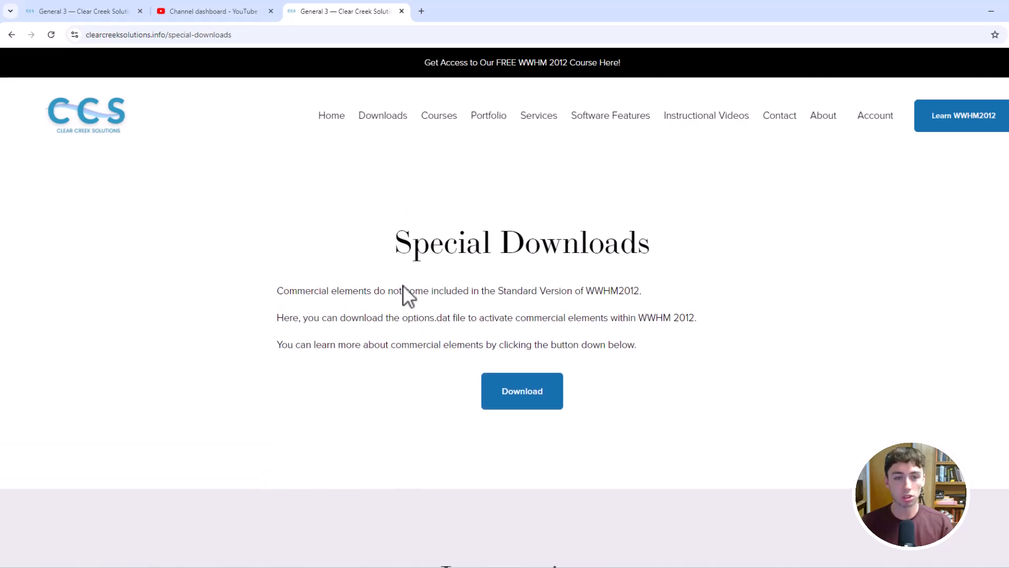
{"action": "scroll", "coordinate": [475, 330], "scroll_direction": "down", "scroll_amount": 3}
{"action": "left_click_drag", "start_coordinate": [277, 210], "coordinate": [689, 243]}
{"action": "left_click", "coordinate": [642, 275]}
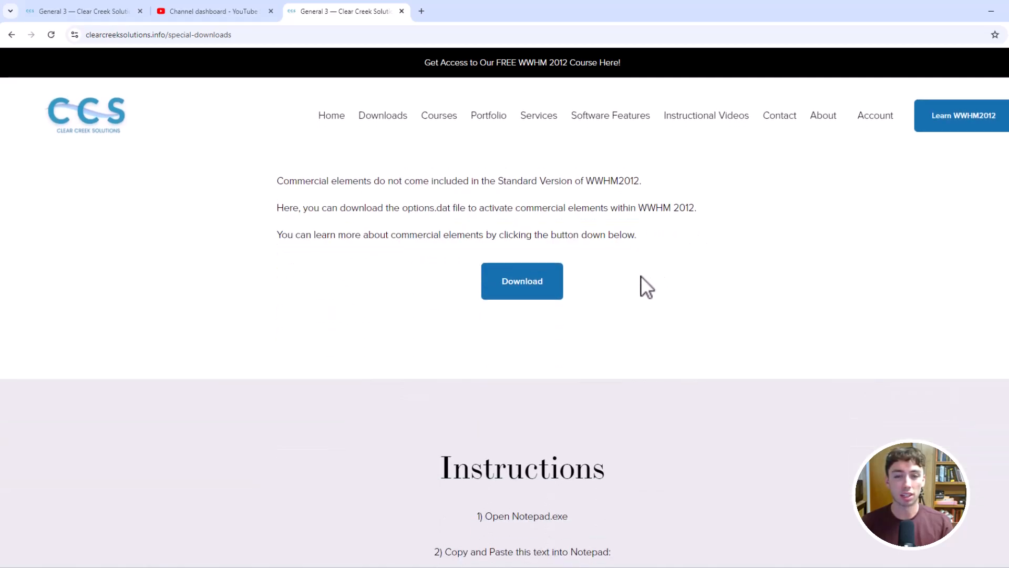
{"action": "scroll", "coordinate": [545, 203], "scroll_direction": "up", "scroll_amount": 2}
{"action": "scroll", "coordinate": [544, 203], "scroll_direction": "down", "scroll_amount": 6}
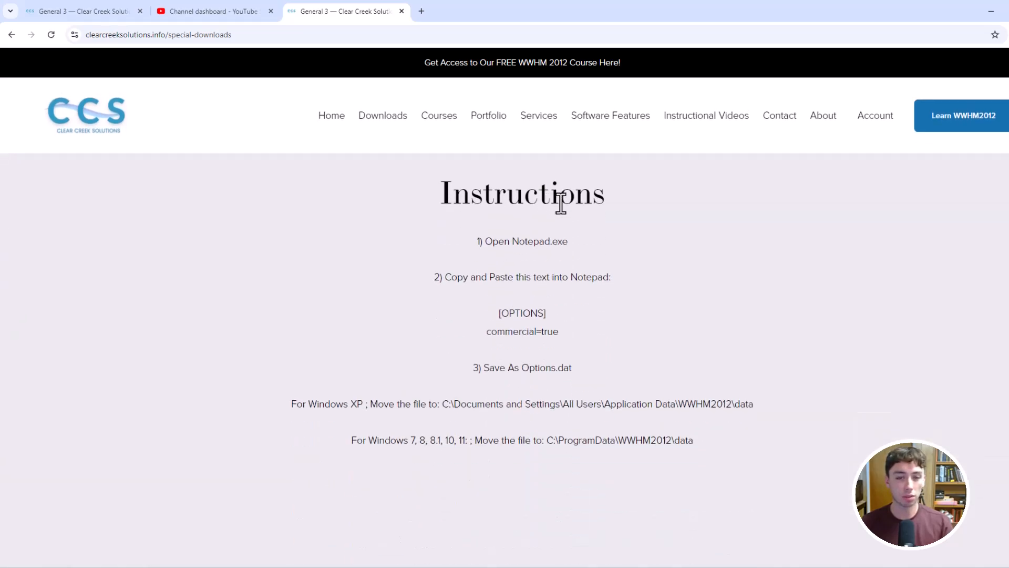
Step: Open Notepad and place its window low on the desktop so it does not cover the web page instructions
{"action": "left_click", "coordinate": [410, 567]}
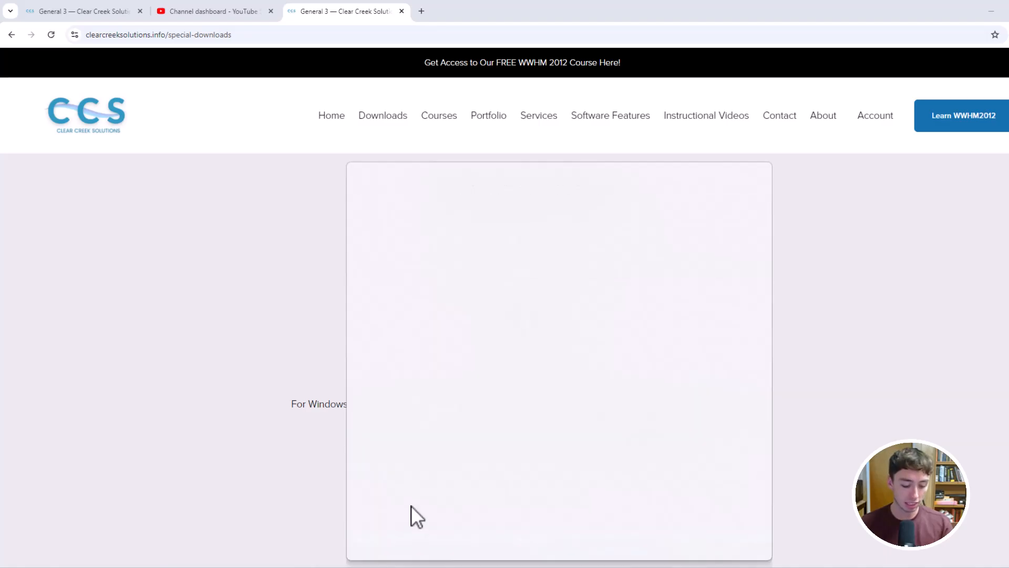
{"action": "type", "text": "noter"}
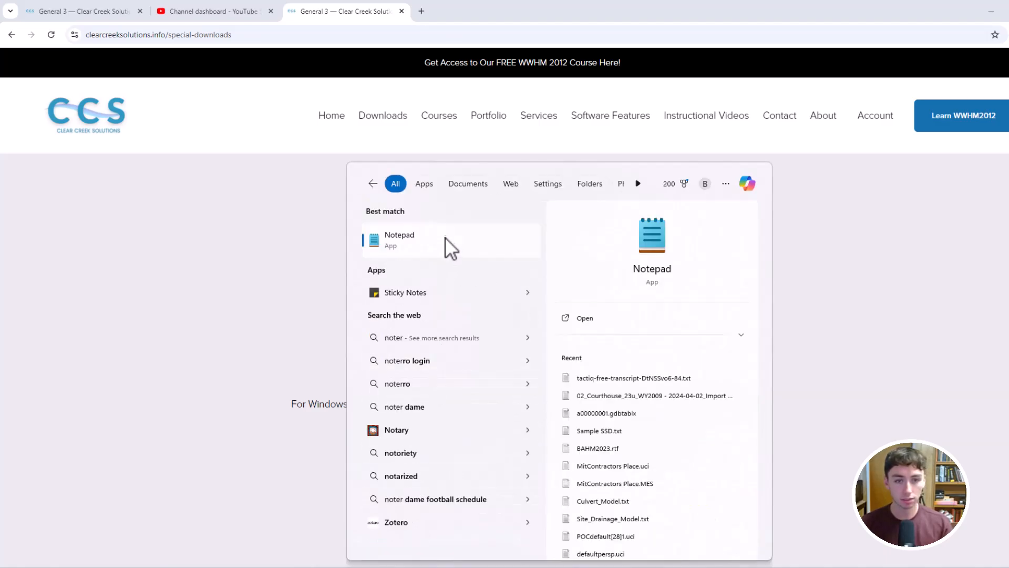
{"action": "left_click", "coordinate": [446, 233]}
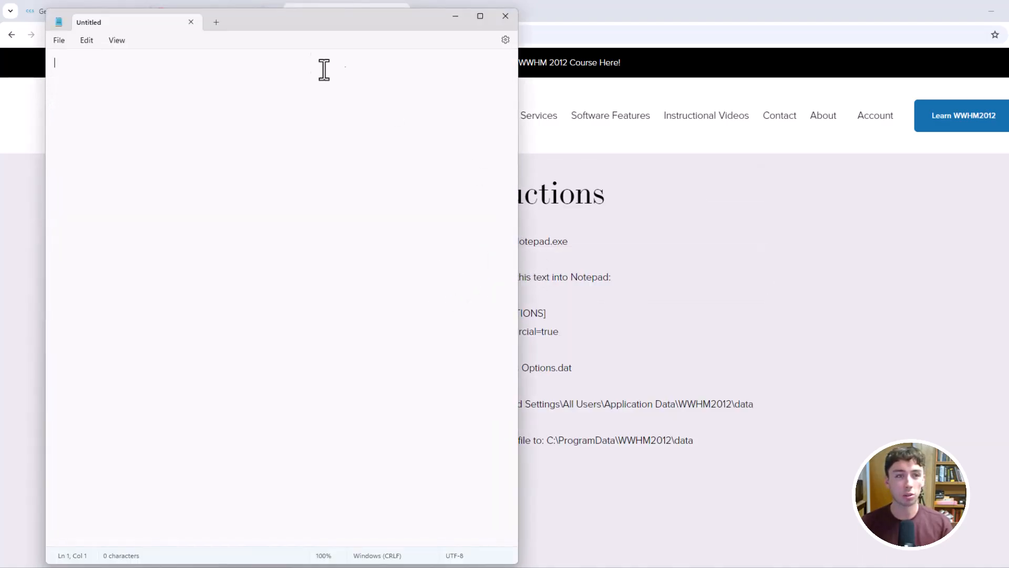
{"action": "left_click_drag", "start_coordinate": [293, 20], "coordinate": [249, 472]}
Step: Copy the two lines "[OPTIONS]" and "commercial=true" from the instructions on the web page
{"action": "scroll", "coordinate": [484, 279], "scroll_direction": "down", "scroll_amount": 2}
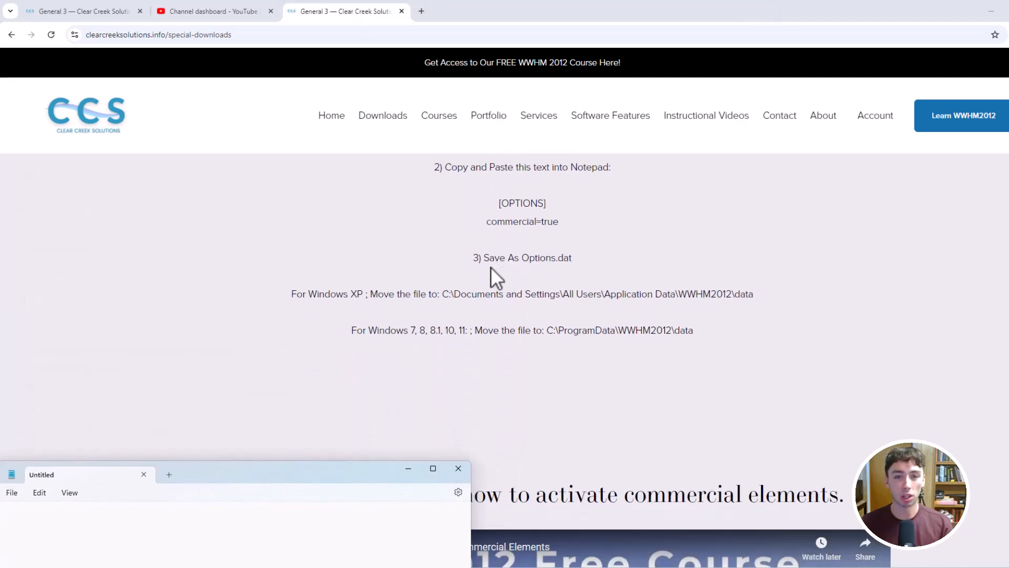
{"action": "left_click_drag", "start_coordinate": [494, 203], "coordinate": [561, 221]}
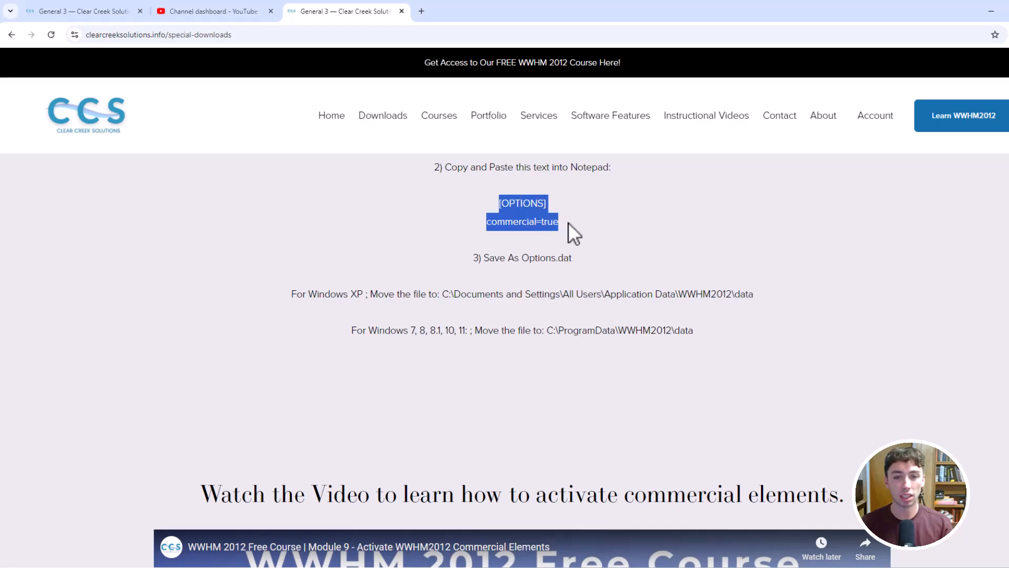
{"action": "right_click", "coordinate": [527, 208]}
{"action": "left_click", "coordinate": [536, 216]}
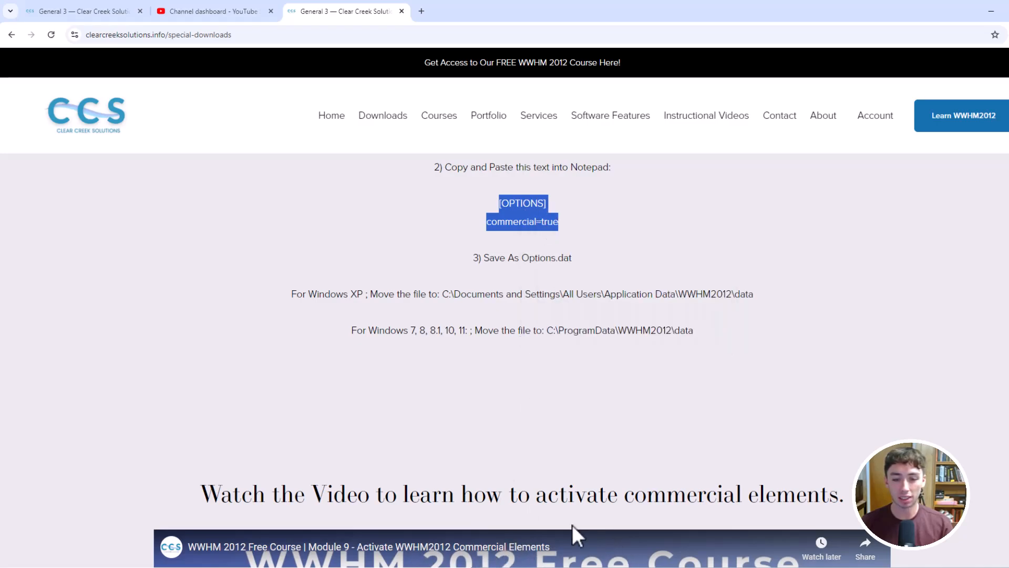
Step: Paste the copied option lines into the blank Notepad document and place its window below the instructions
{"action": "left_click", "coordinate": [404, 567]}
{"action": "left_click_drag", "start_coordinate": [373, 469], "coordinate": [546, 161]}
{"action": "right_click", "coordinate": [199, 216]}
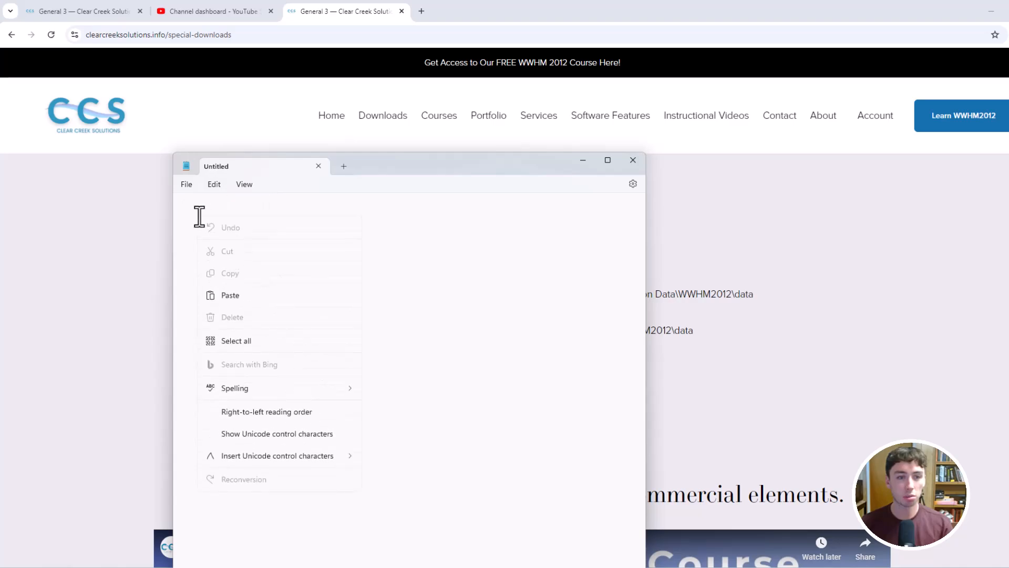
{"action": "left_click", "coordinate": [216, 292]}
{"action": "left_click_drag", "start_coordinate": [398, 167], "coordinate": [434, 393]}
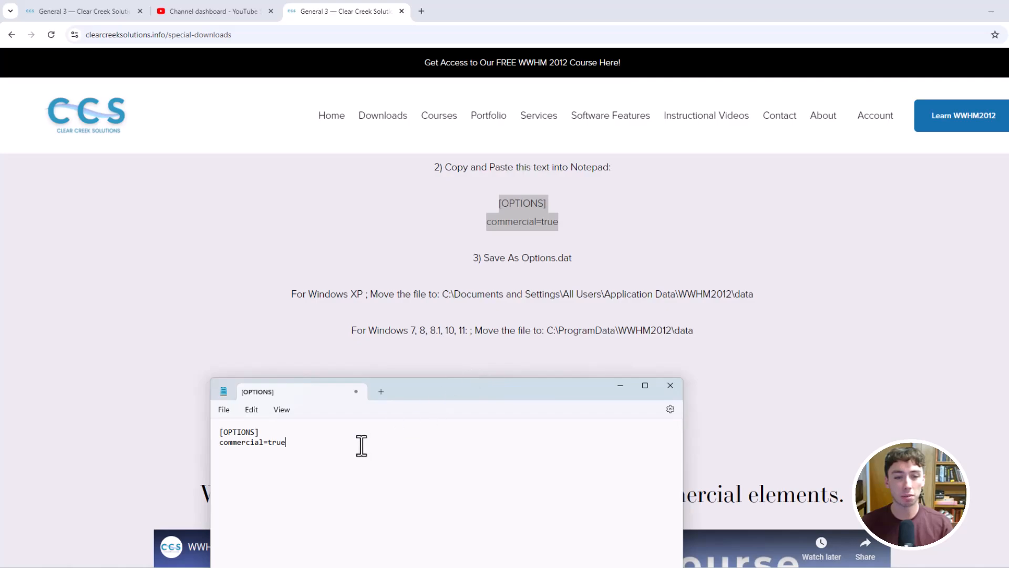
{"action": "left_click_drag", "start_coordinate": [425, 392], "coordinate": [361, 380]}
Step: Examine the instructions for the file name and the destination folders for Windows XP and Windows 7 to 11
{"action": "scroll", "coordinate": [382, 273], "scroll_direction": "down", "scroll_amount": 1}
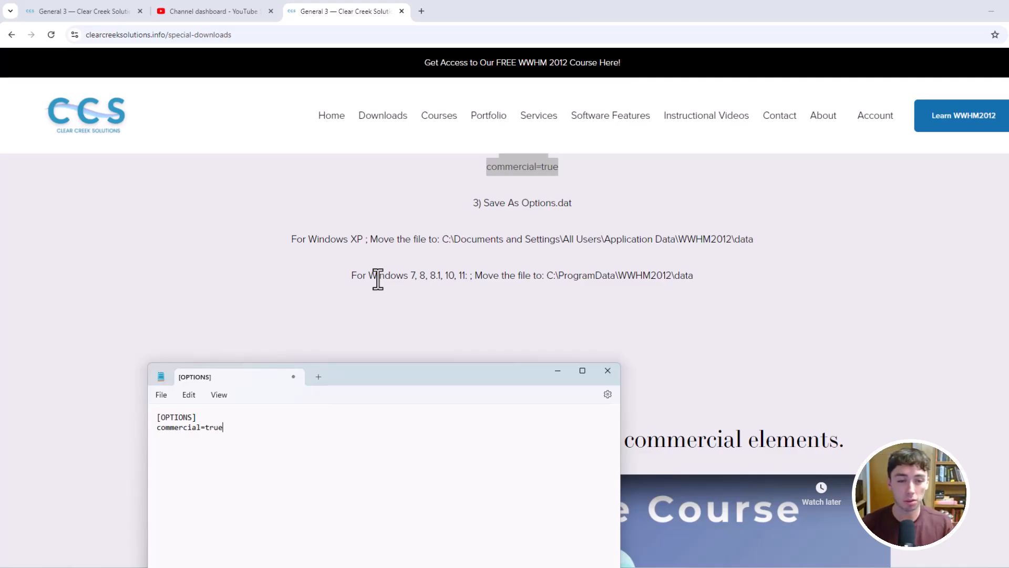
{"action": "left_click_drag", "start_coordinate": [424, 366], "coordinate": [435, 309]}
{"action": "left_click_drag", "start_coordinate": [299, 239], "coordinate": [757, 241]}
{"action": "left_click", "coordinate": [586, 305]}
{"action": "key", "text": "alt+Tab"}
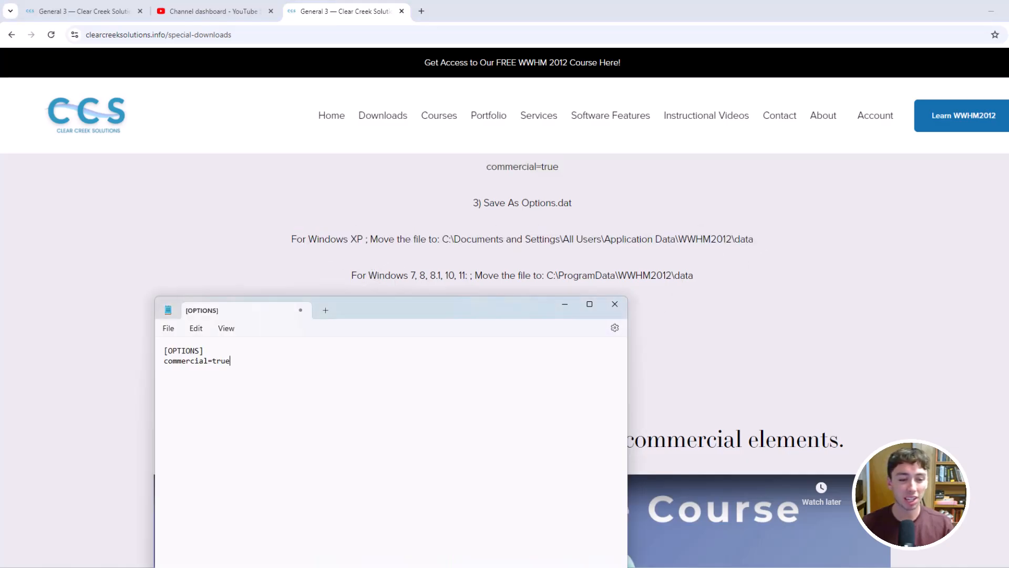
{"action": "left_click_drag", "start_coordinate": [386, 305], "coordinate": [396, 336]}
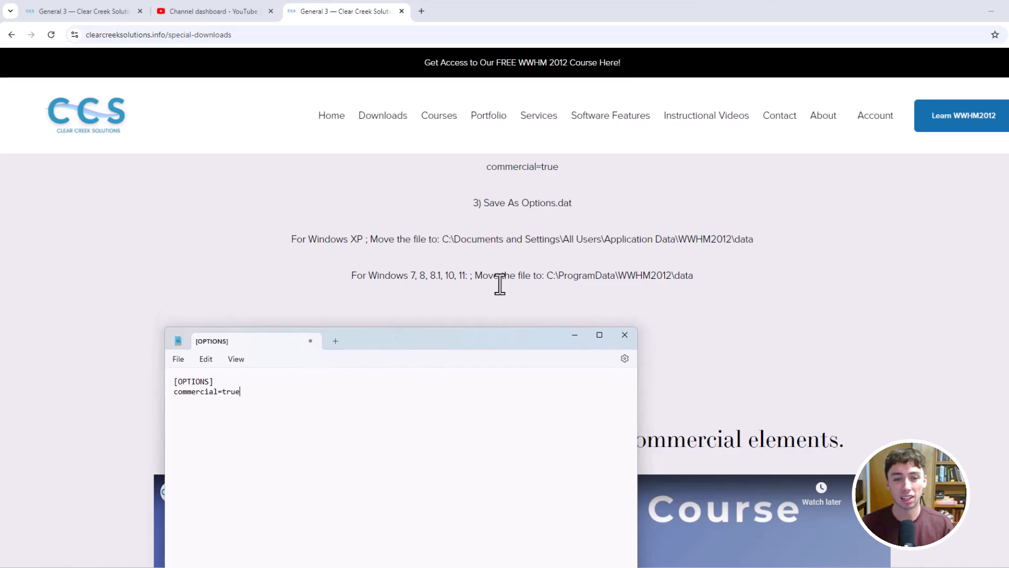
{"action": "left_click_drag", "start_coordinate": [405, 334], "coordinate": [225, 102]}
{"action": "left_click", "coordinate": [408, 103]}
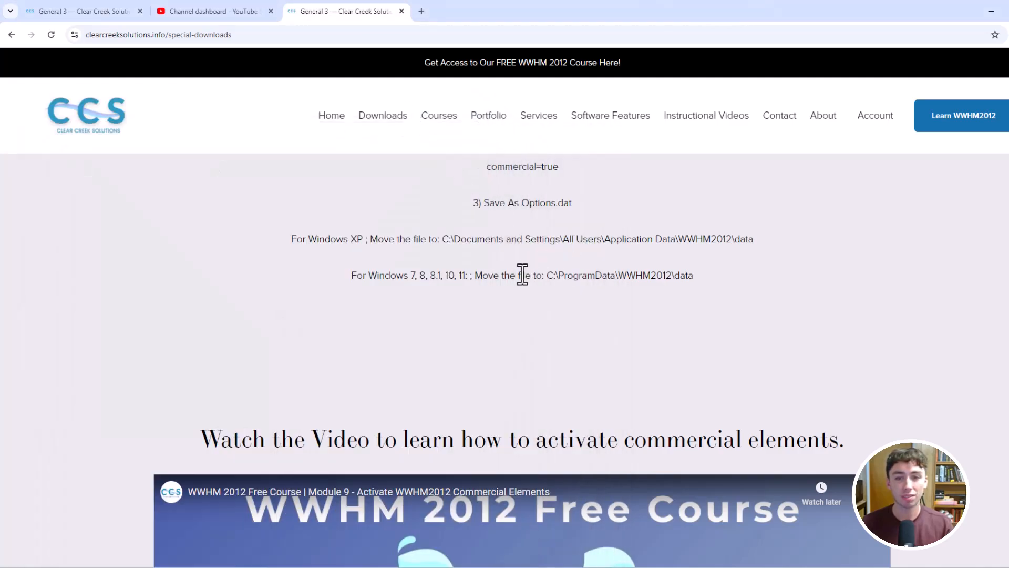
{"action": "left_click_drag", "start_coordinate": [547, 276], "coordinate": [705, 279]}
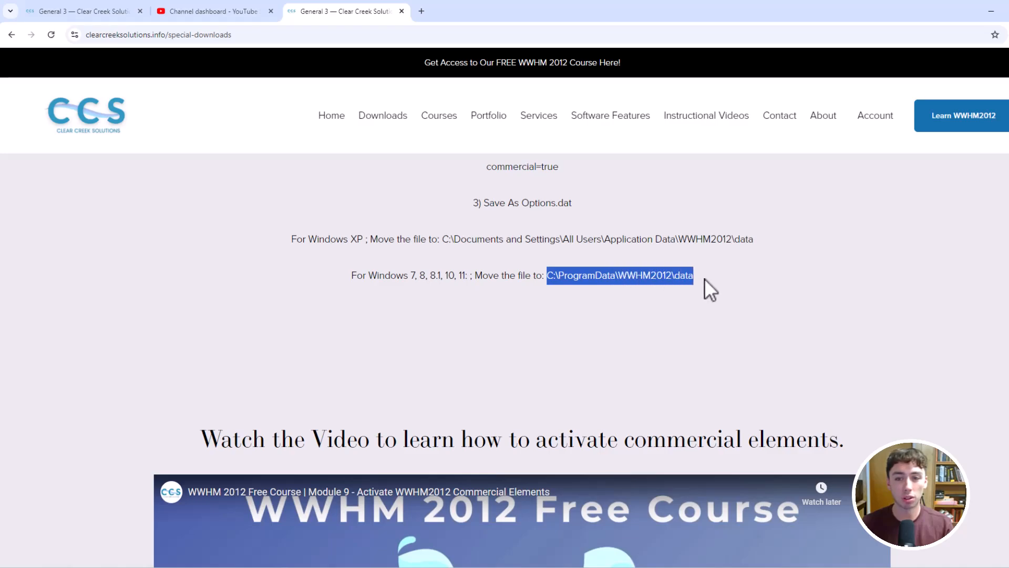
{"action": "left_click", "coordinate": [616, 308]}
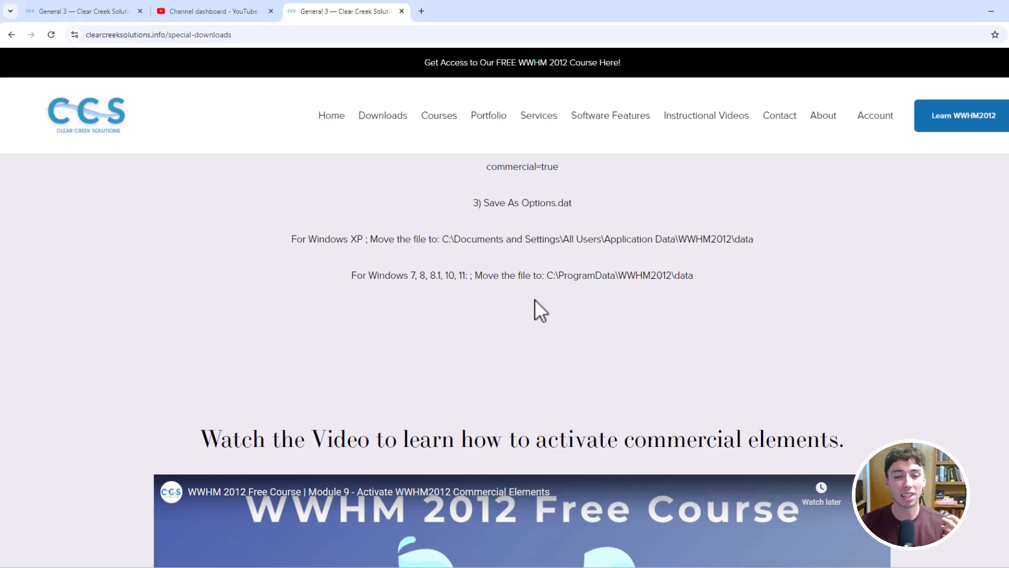
Step: Search Windows for "hidden", make sure Show hidden and system files is on for File Explorer, and close Settings
{"action": "key", "text": "super"}
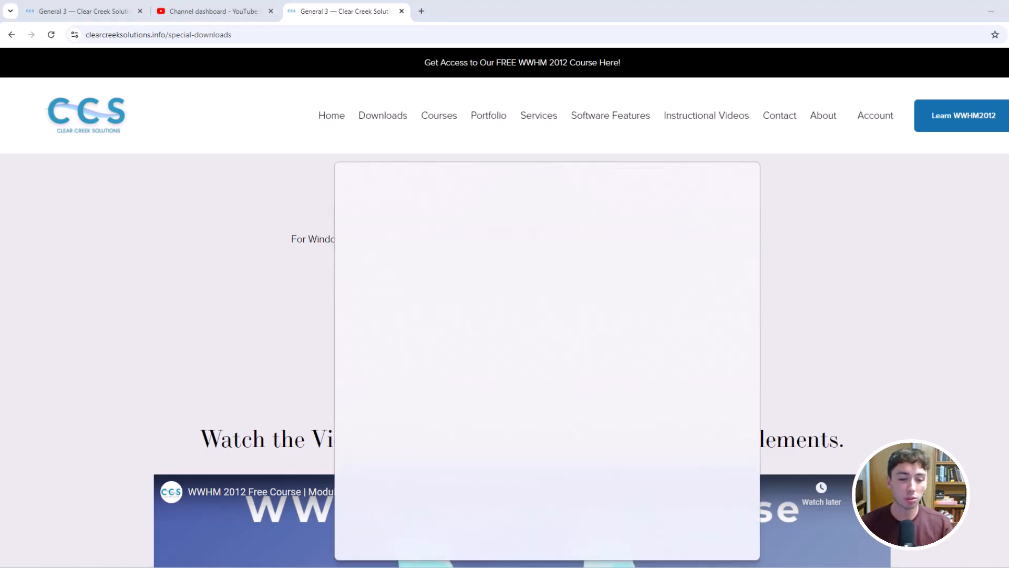
{"action": "left_click", "coordinate": [269, 343]}
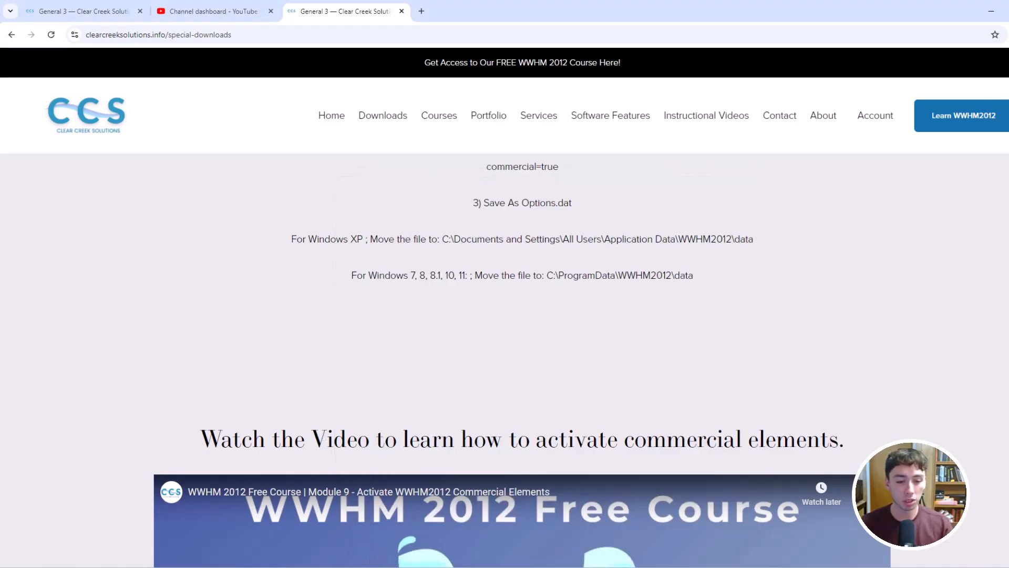
{"action": "left_click", "coordinate": [386, 567]}
{"action": "type", "text": "hidden"}
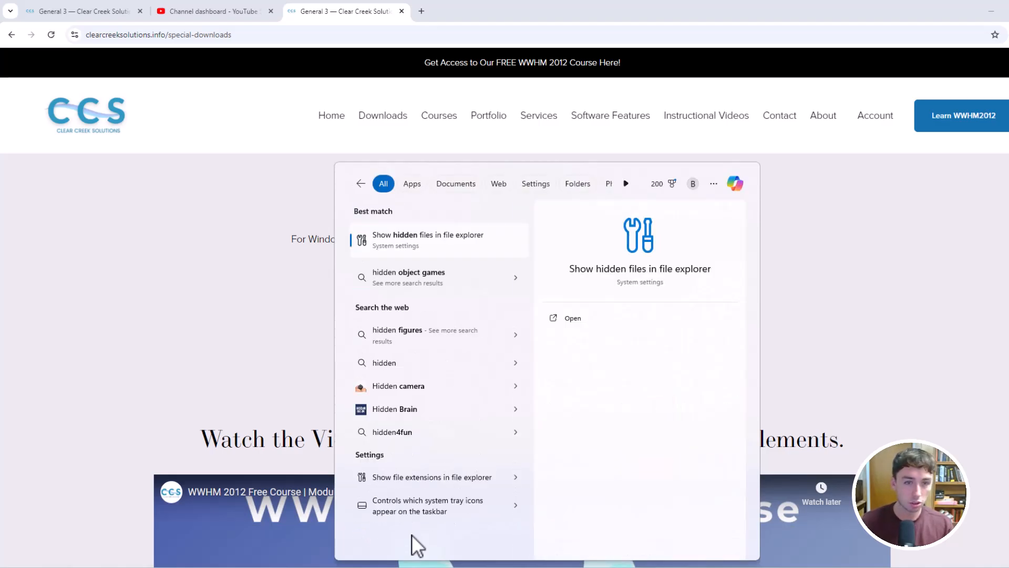
{"action": "left_click", "coordinate": [469, 235]}
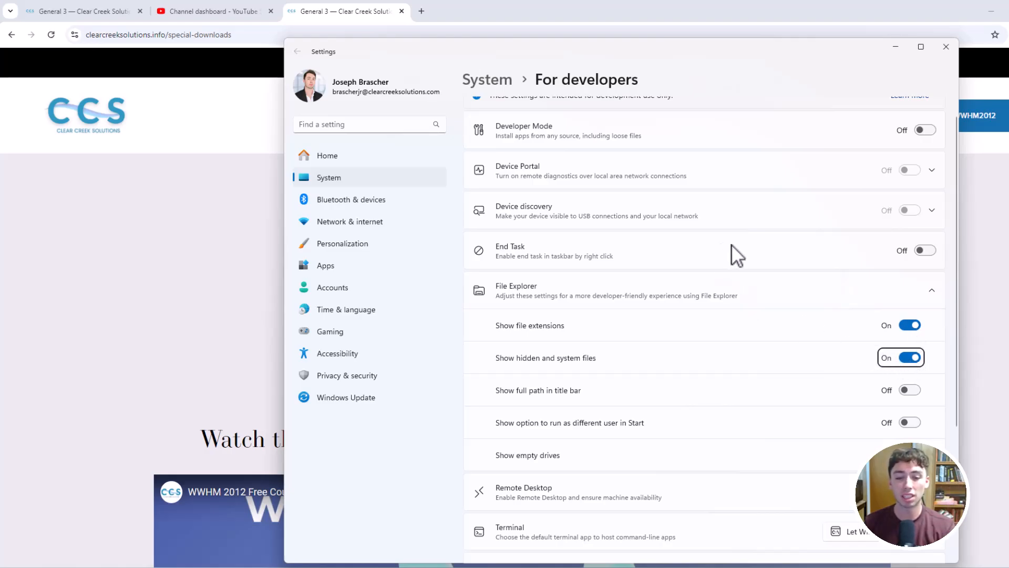
{"action": "left_click", "coordinate": [945, 47]}
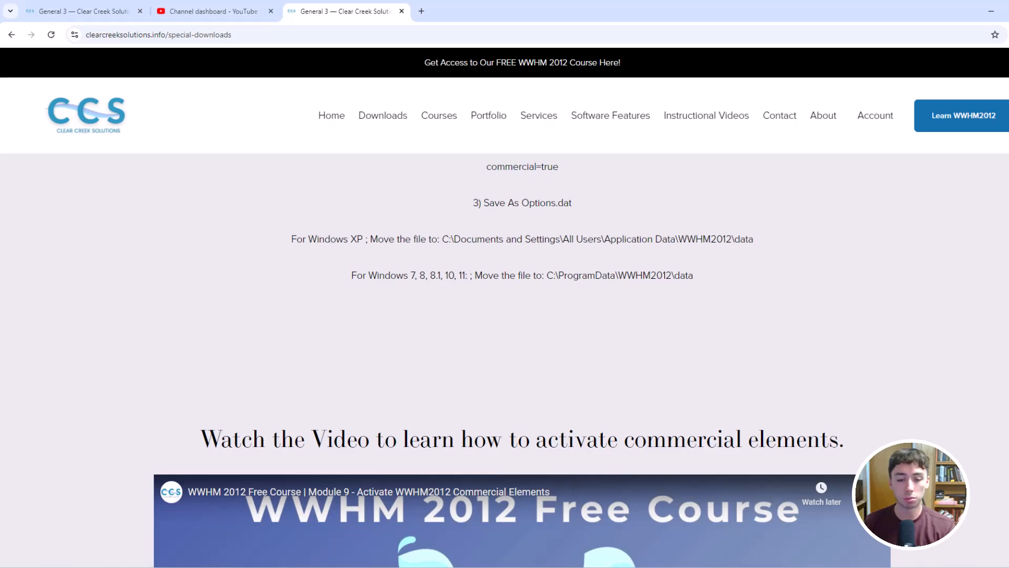
Step: Open a File Explorer window, go to the C: drive and open the ProgramData folder
{"action": "key", "text": "super+e"}
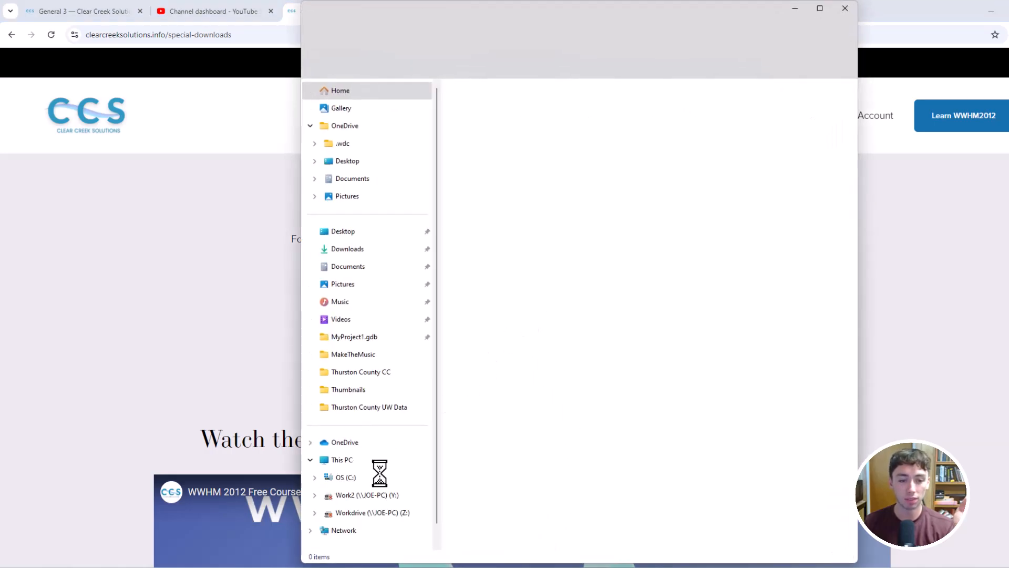
{"action": "left_click", "coordinate": [368, 479]}
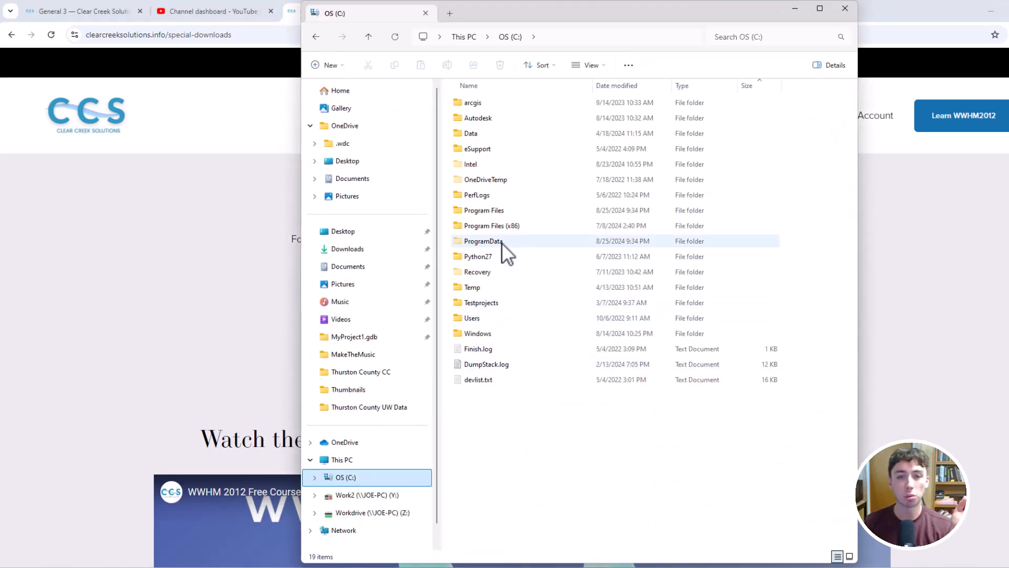
{"action": "left_click_drag", "start_coordinate": [577, 12], "coordinate": [571, 97]}
{"action": "double_click", "coordinate": [498, 315]}
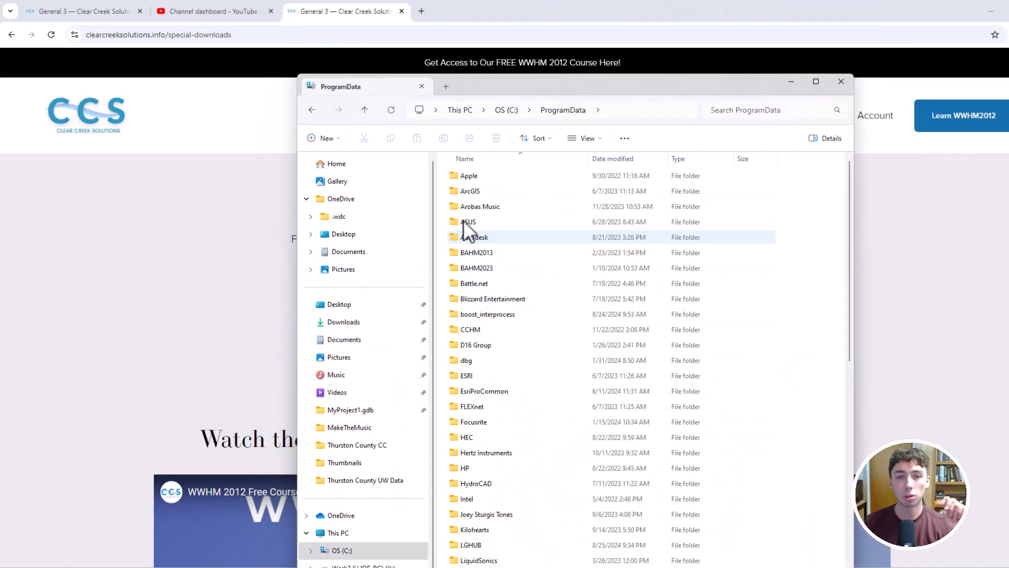
Step: Go back up to the C: drive and select the ProgramData folder
{"action": "left_click", "coordinate": [364, 109]}
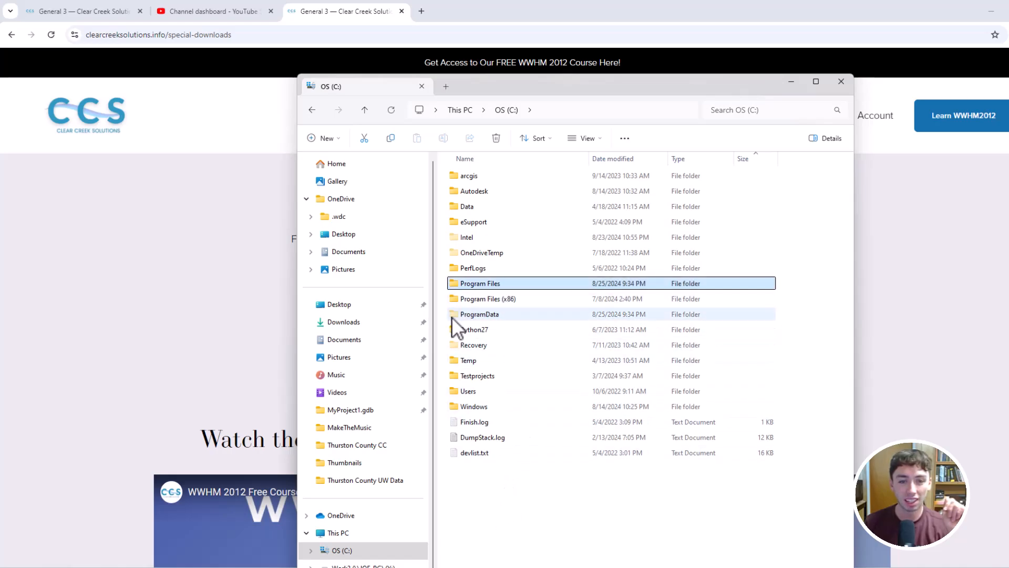
{"action": "left_click", "coordinate": [461, 301]}
{"action": "left_click", "coordinate": [496, 315]}
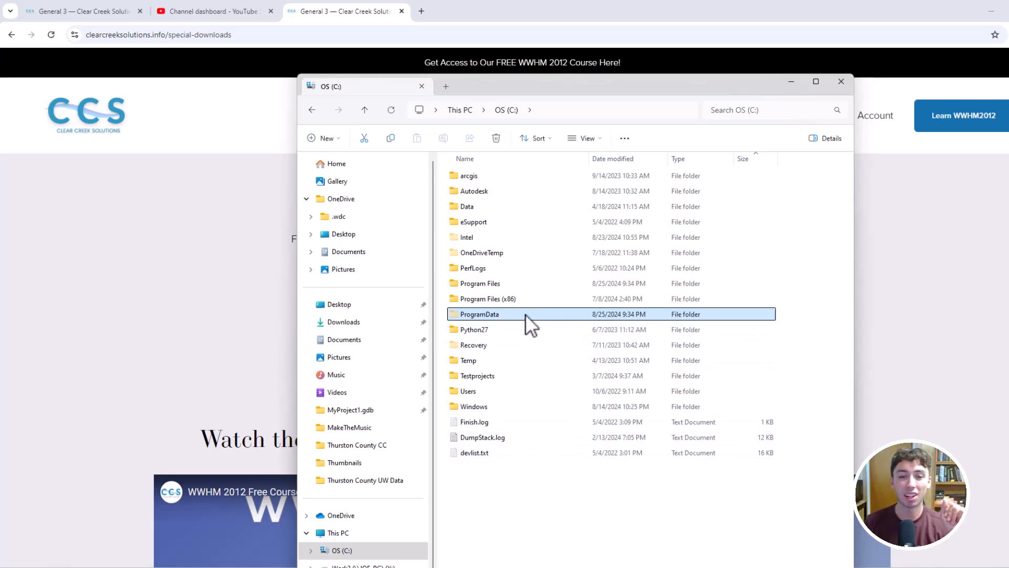
Step: Open the ProgramData folder on the C: drive and go into its WWHM2012 folder
{"action": "mouse_move", "coordinate": [525, 314]}
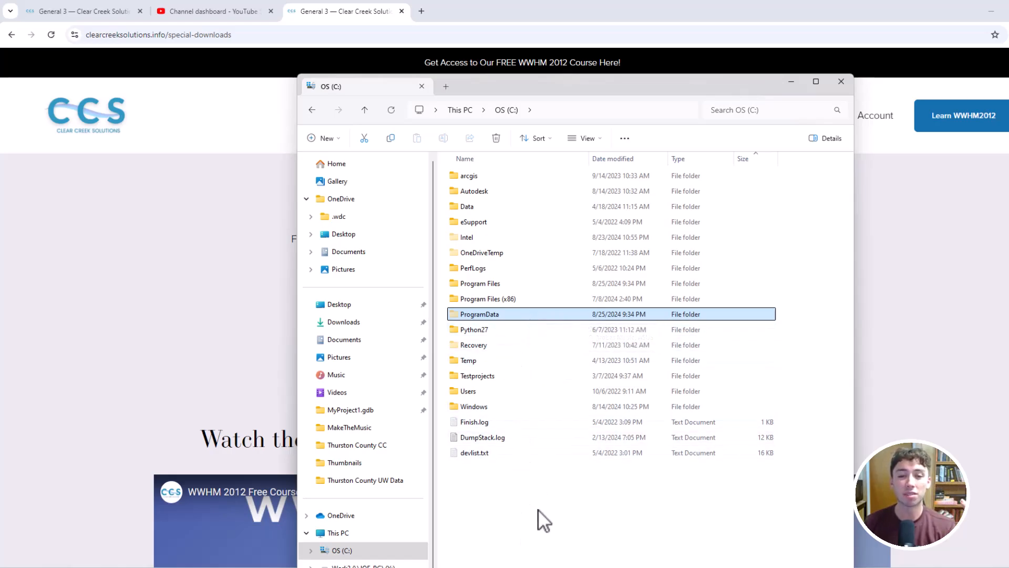
{"action": "double_click", "coordinate": [534, 314]}
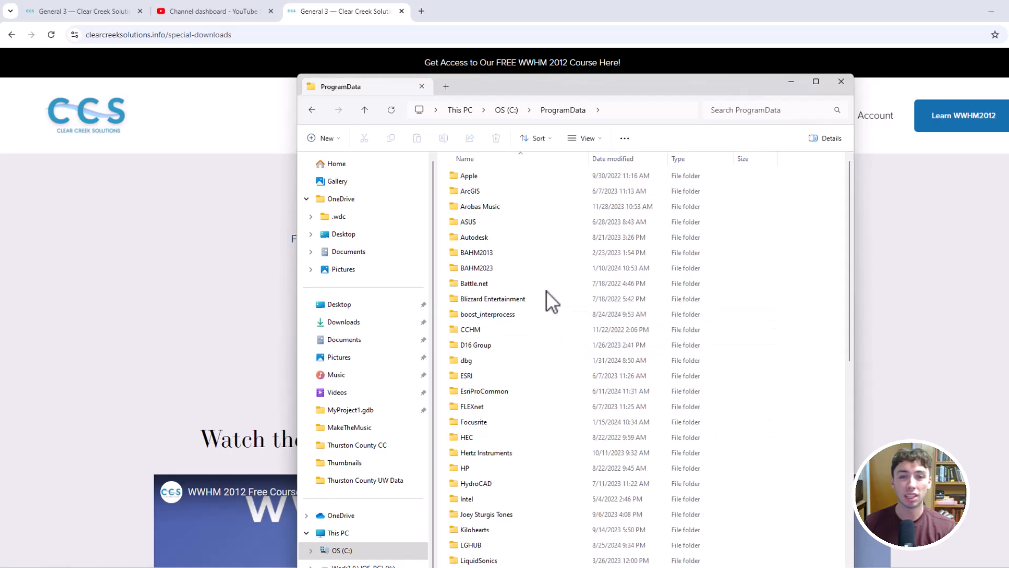
{"action": "scroll", "coordinate": [544, 225], "scroll_direction": "down", "scroll_amount": 15}
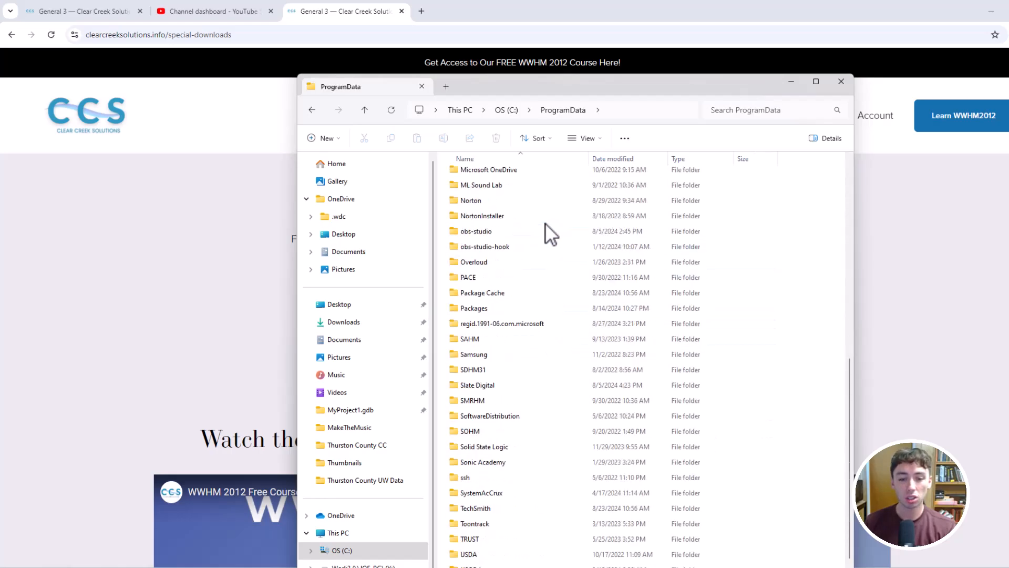
{"action": "left_click_drag", "start_coordinate": [544, 88], "coordinate": [537, 61]}
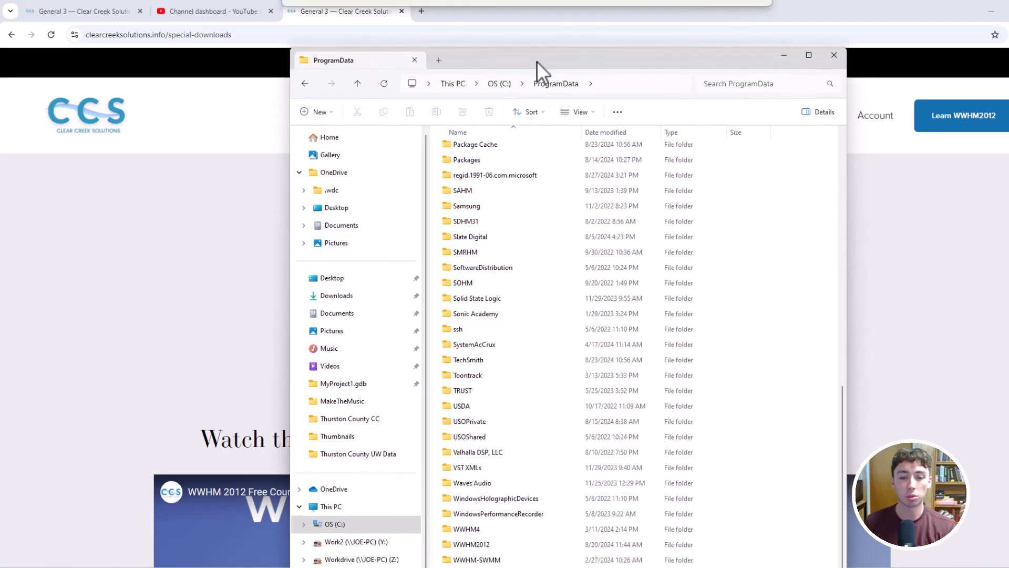
{"action": "double_click", "coordinate": [487, 543]}
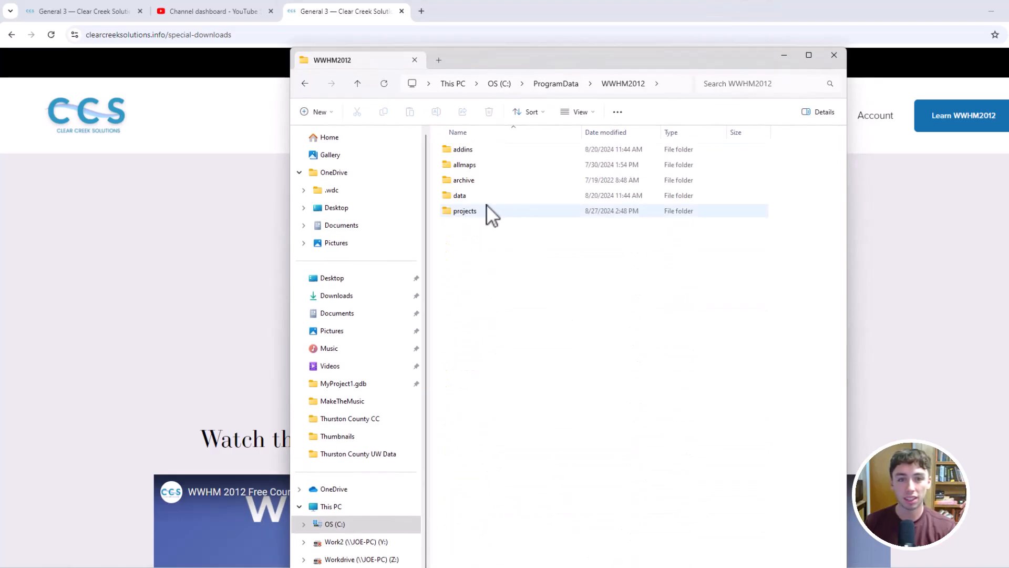
Step: Check the destination path in the web page's instructions and open the data folder inside WWHM2012
{"action": "left_click_drag", "start_coordinate": [550, 60], "coordinate": [529, 311]}
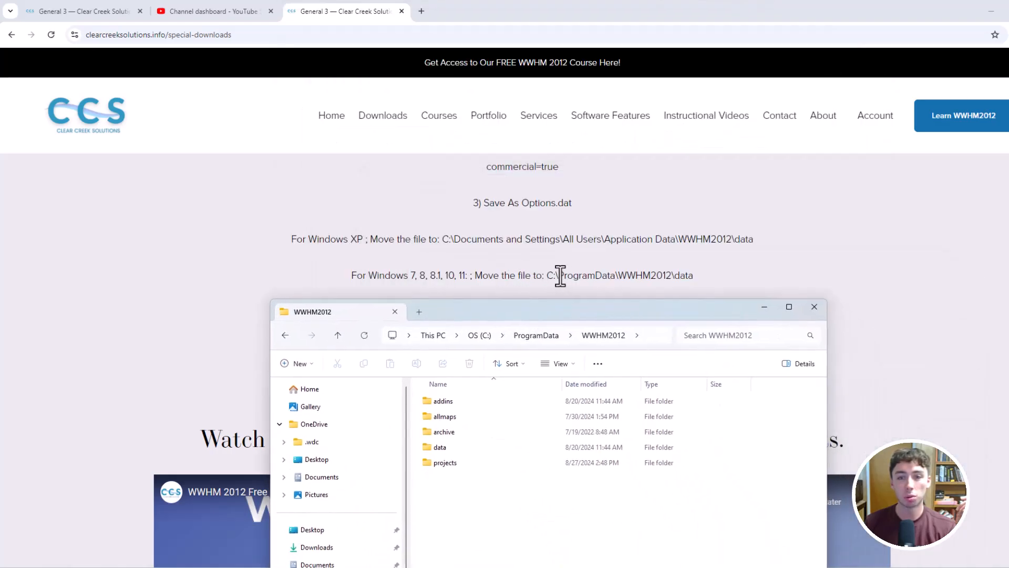
{"action": "left_click_drag", "start_coordinate": [610, 309], "coordinate": [616, 103]}
{"action": "double_click", "coordinate": [442, 245]}
{"action": "scroll", "coordinate": [500, 295], "scroll_direction": "down", "scroll_amount": 3}
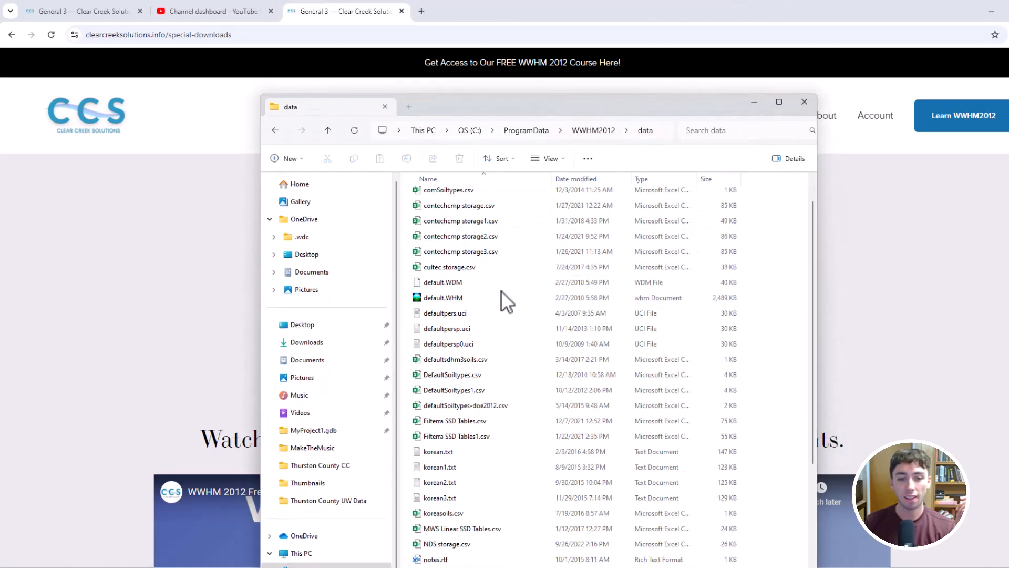
Step: Switch to the Notepad window with the [OPTIONS] text and start saving it under a new name
{"action": "left_click", "coordinate": [128, 416]}
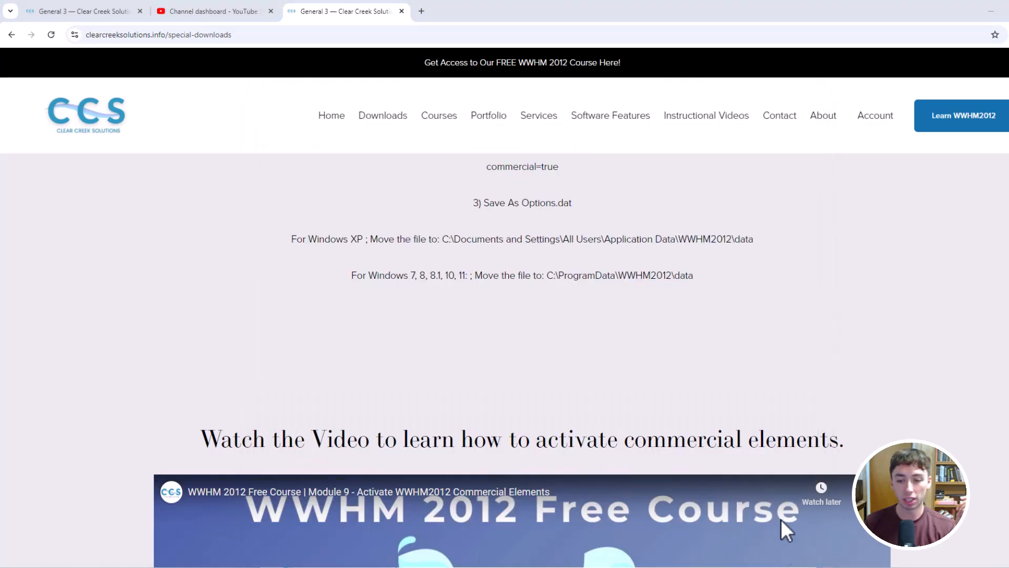
{"action": "left_click", "coordinate": [610, 567]}
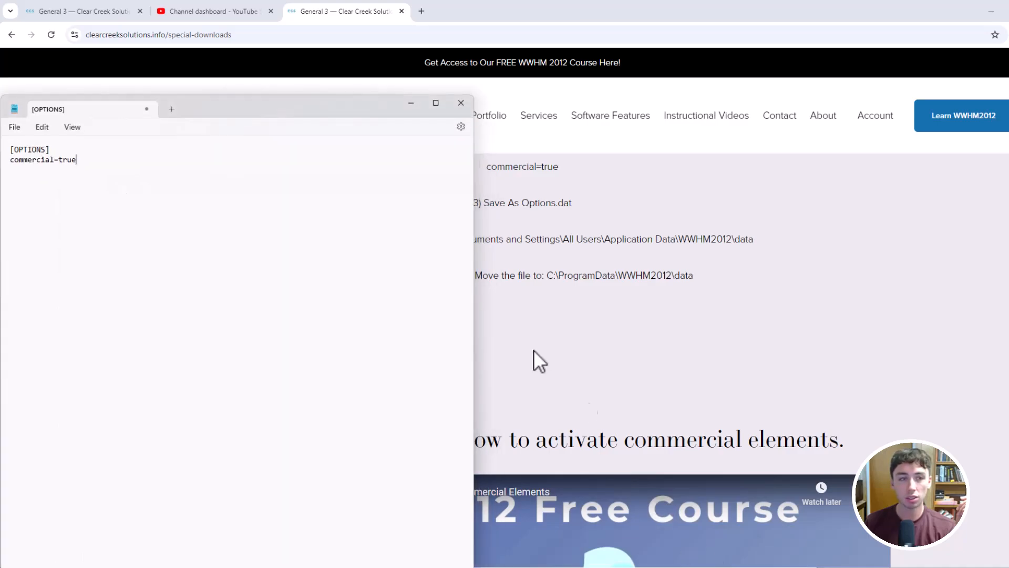
{"action": "left_click_drag", "start_coordinate": [222, 102], "coordinate": [266, 84]}
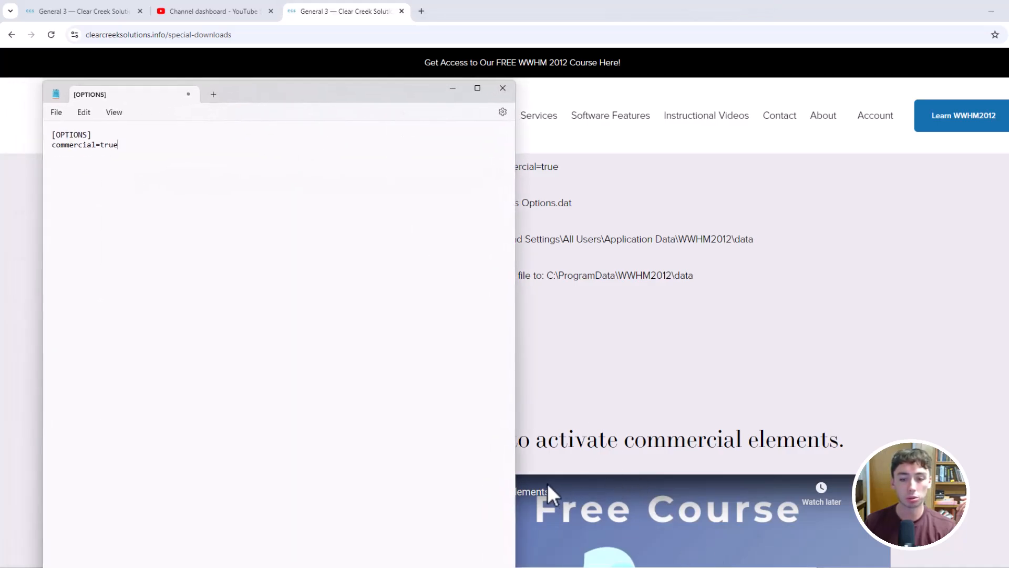
{"action": "left_click", "coordinate": [56, 112]}
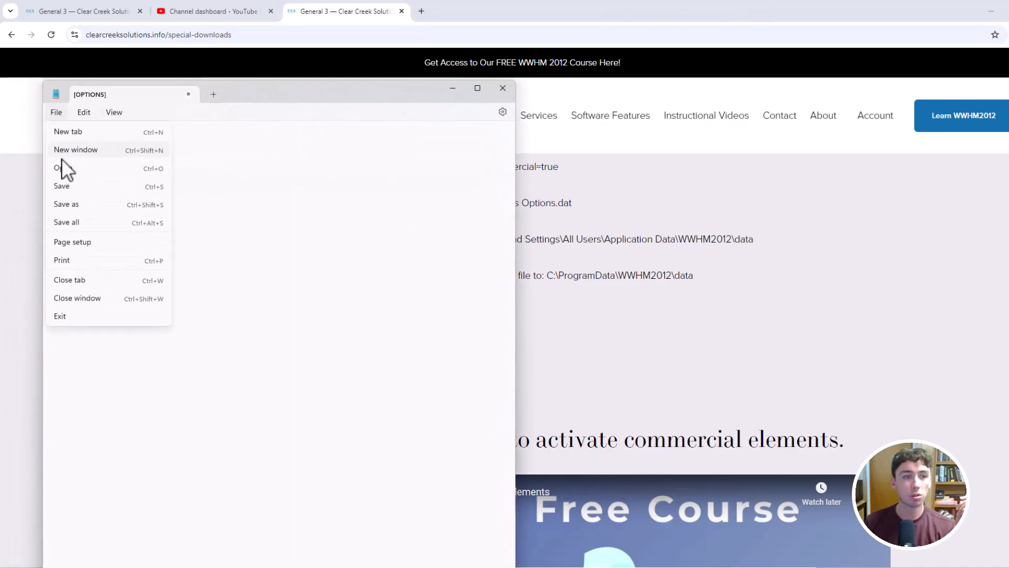
{"action": "left_click", "coordinate": [79, 201]}
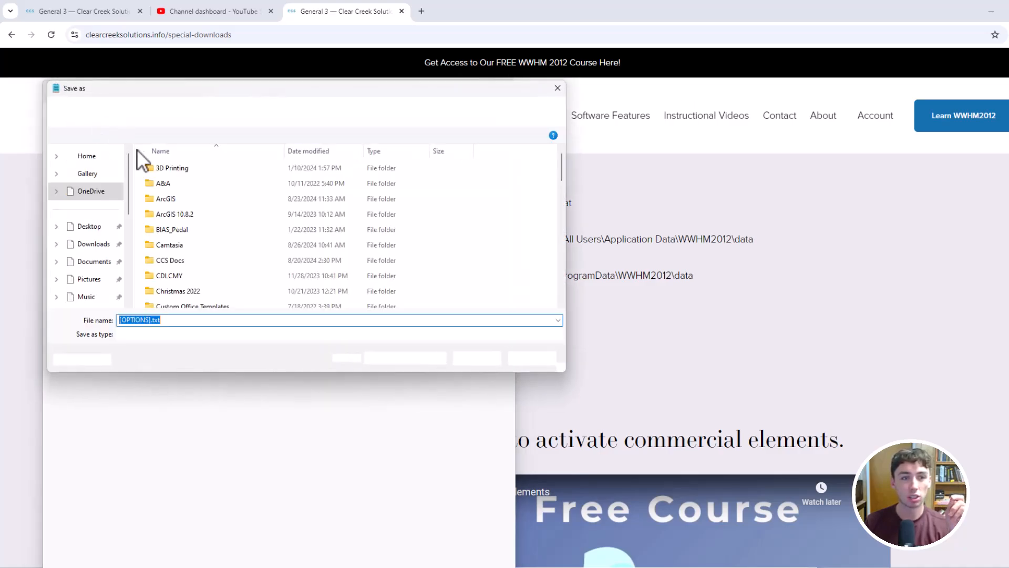
Step: Set the save location to C:\ProgramData\WWHM2012\data
{"action": "scroll", "coordinate": [109, 280], "scroll_direction": "down", "scroll_amount": 3}
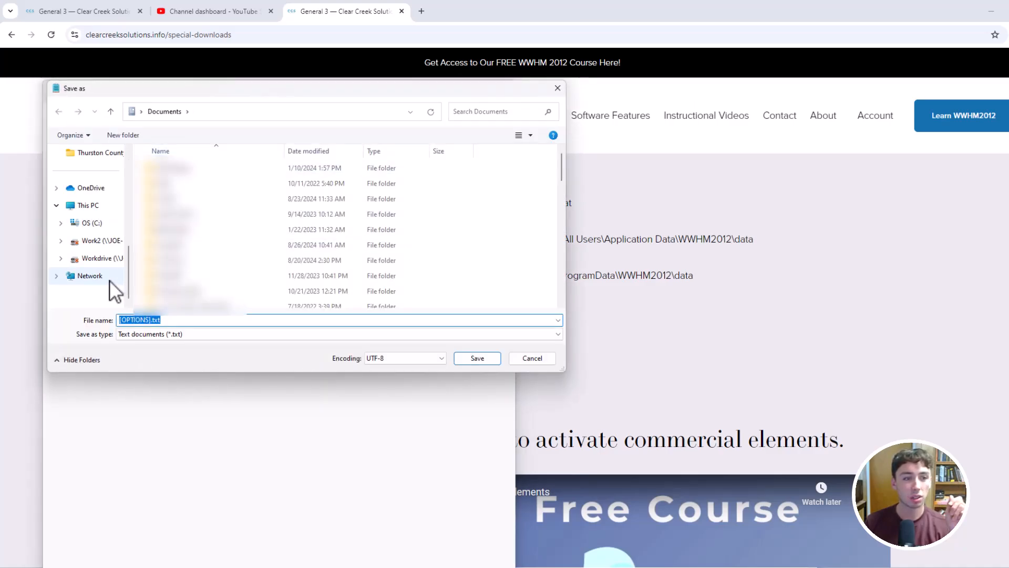
{"action": "left_click", "coordinate": [91, 223]}
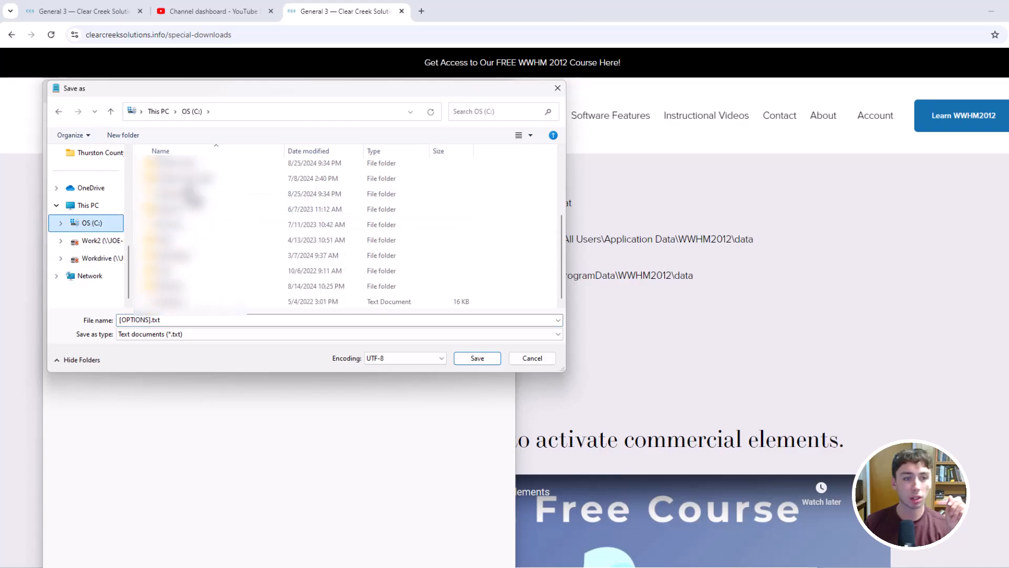
{"action": "double_click", "coordinate": [213, 193]}
{"action": "scroll", "coordinate": [223, 220], "scroll_direction": "down", "scroll_amount": 10}
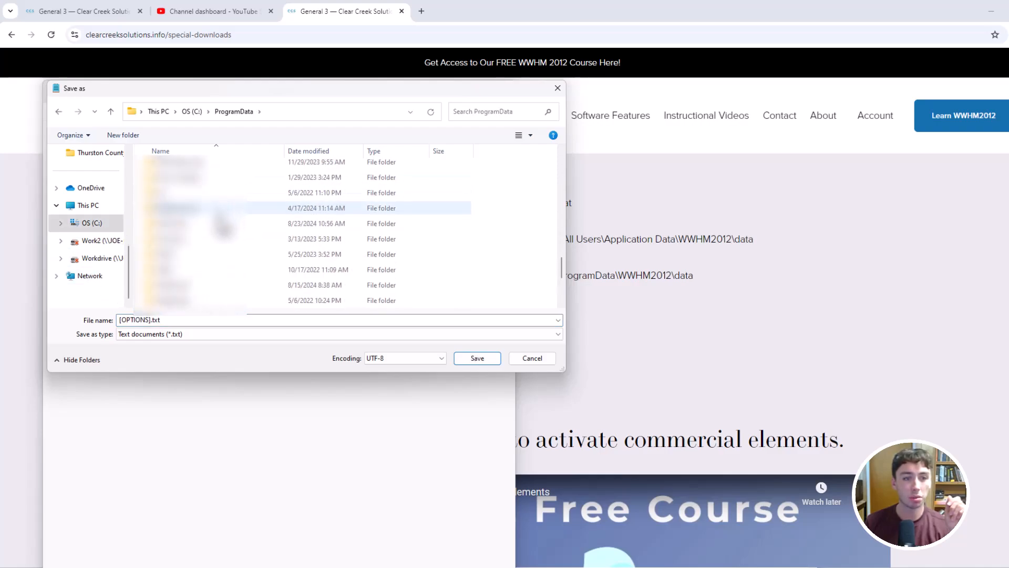
{"action": "left_click", "coordinate": [185, 270]}
{"action": "double_click", "coordinate": [185, 269]}
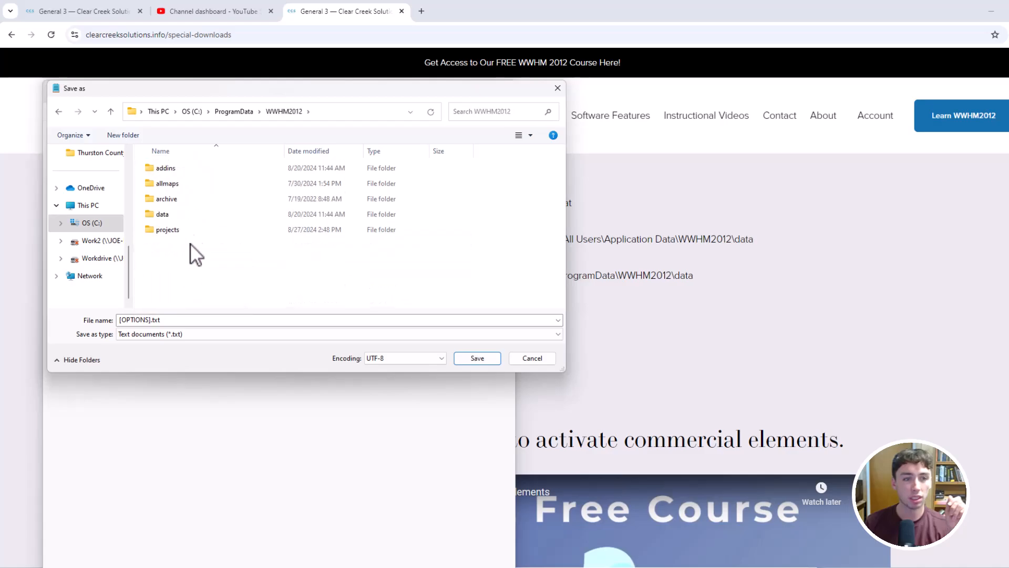
{"action": "double_click", "coordinate": [191, 213]}
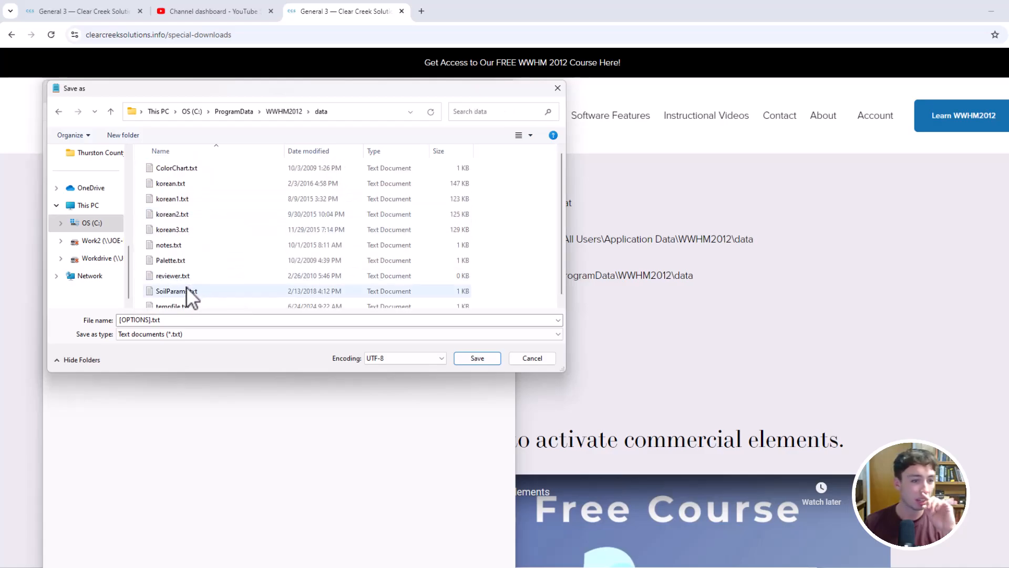
Step: Change the file name to [OPTIONS].dat, then cancel the save and minimize Notepad
{"action": "left_click", "coordinate": [173, 319]}
{"action": "left_click", "coordinate": [178, 320]}
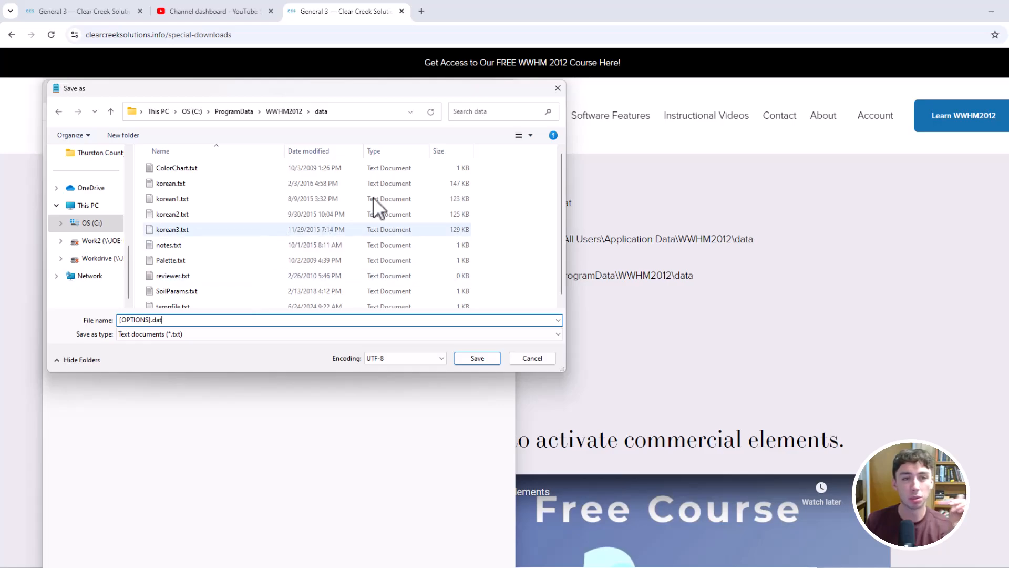
{"action": "left_click", "coordinate": [559, 91]}
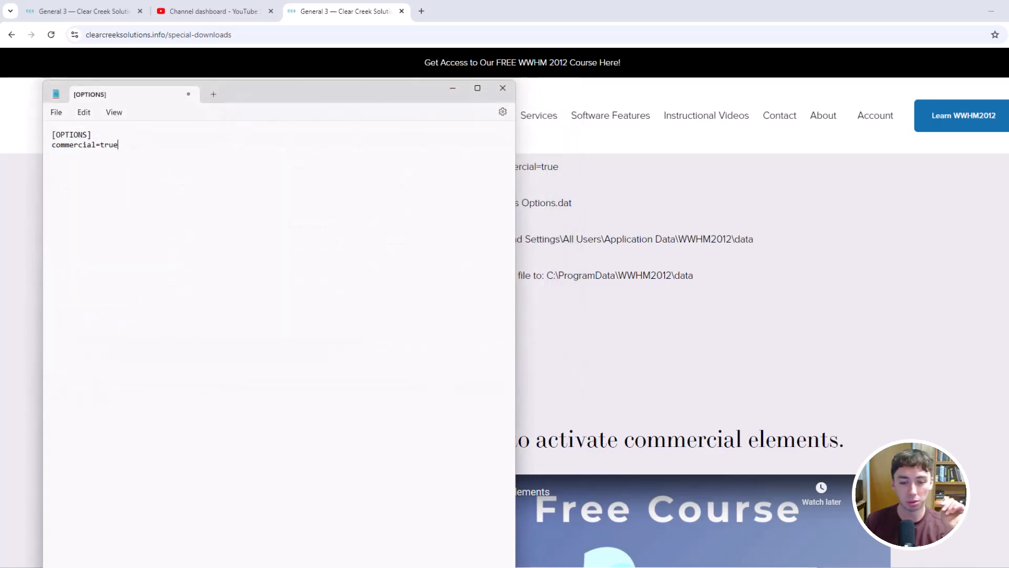
{"action": "left_click", "coordinate": [452, 89]}
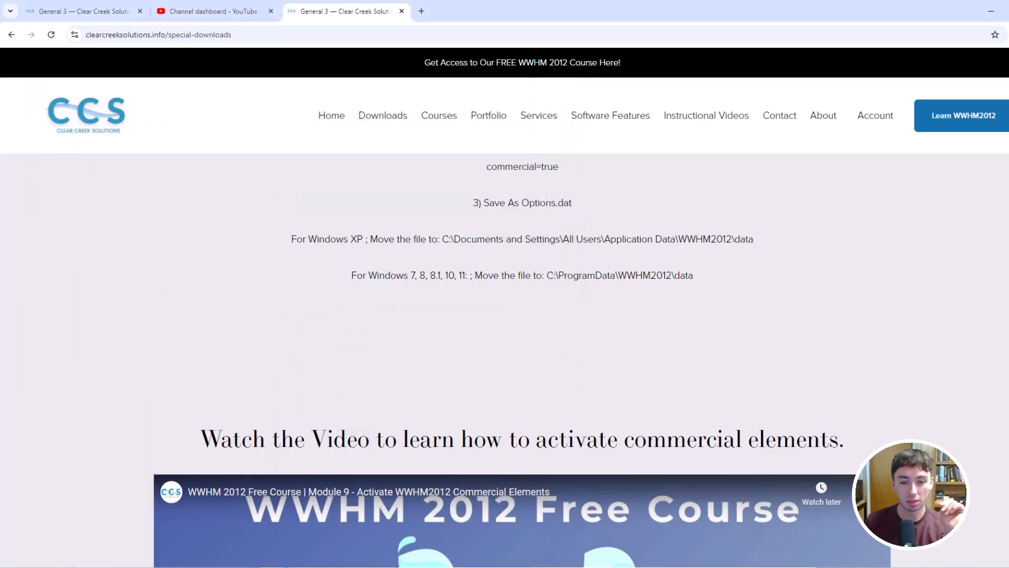
Step: Open the existing Options.dat from the WWHM2012 data folder to check its contents, then close Notepad and File Explorer
{"action": "left_click", "coordinate": [415, 567]}
{"action": "scroll", "coordinate": [529, 464], "scroll_direction": "down", "scroll_amount": 1}
{"action": "left_click", "coordinate": [474, 456]}
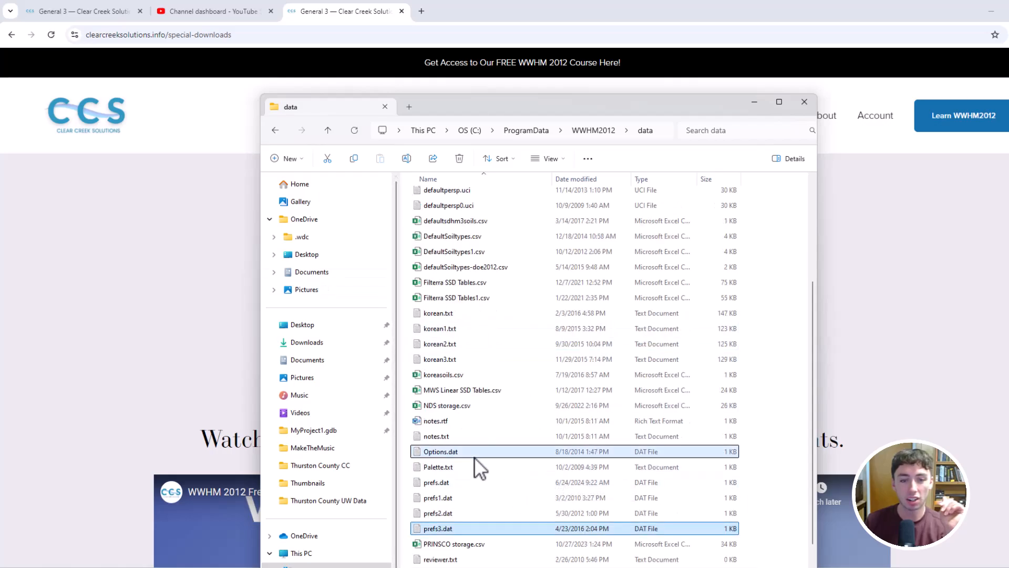
{"action": "double_click", "coordinate": [477, 453]}
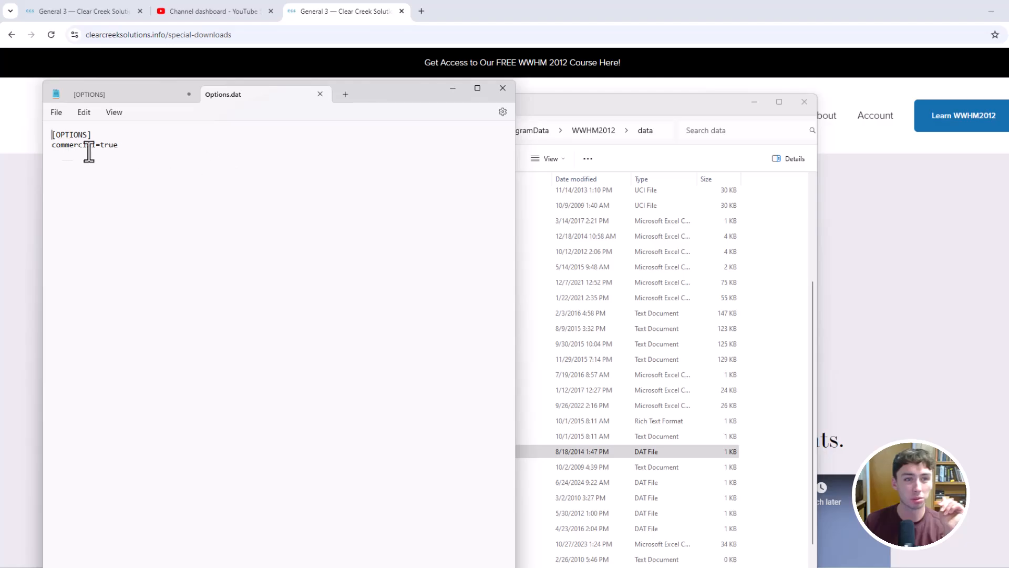
{"action": "left_click", "coordinate": [498, 87]}
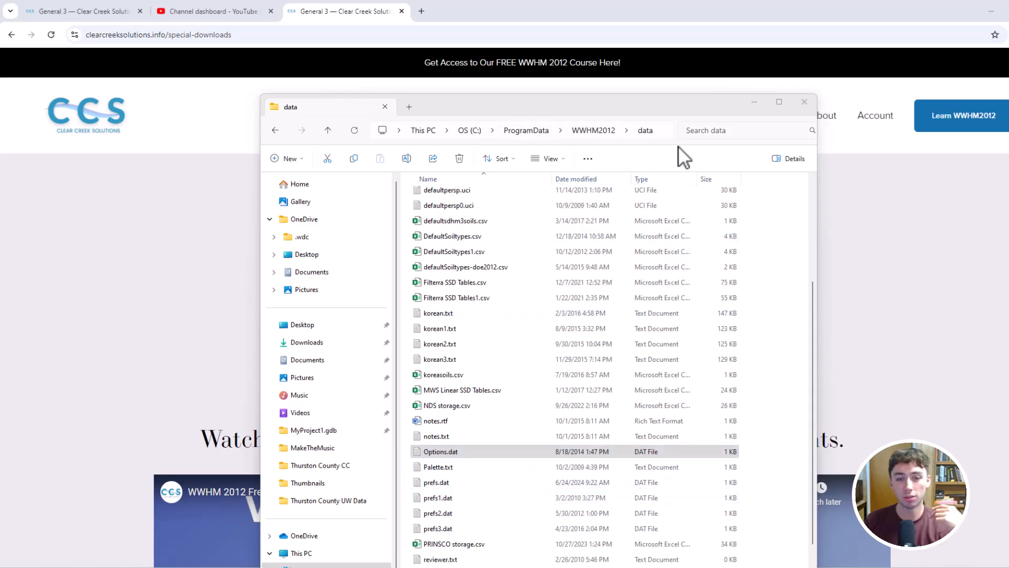
{"action": "left_click", "coordinate": [805, 102]}
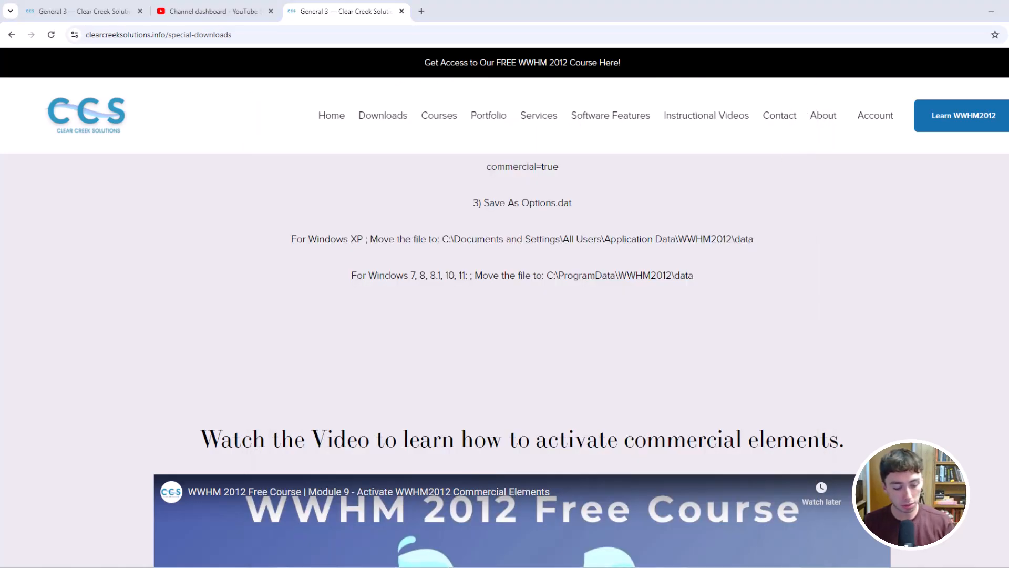
Step: Switch to WWHM2012, open the Schematic window and check the Commercial Toolbox
{"action": "left_click", "coordinate": [428, 257]}
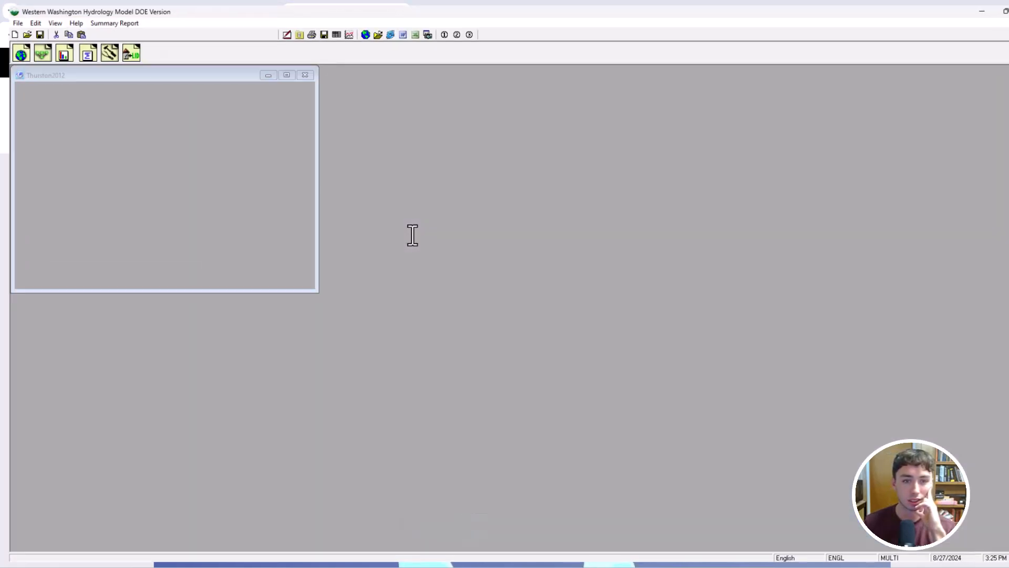
{"action": "left_click", "coordinate": [34, 49]}
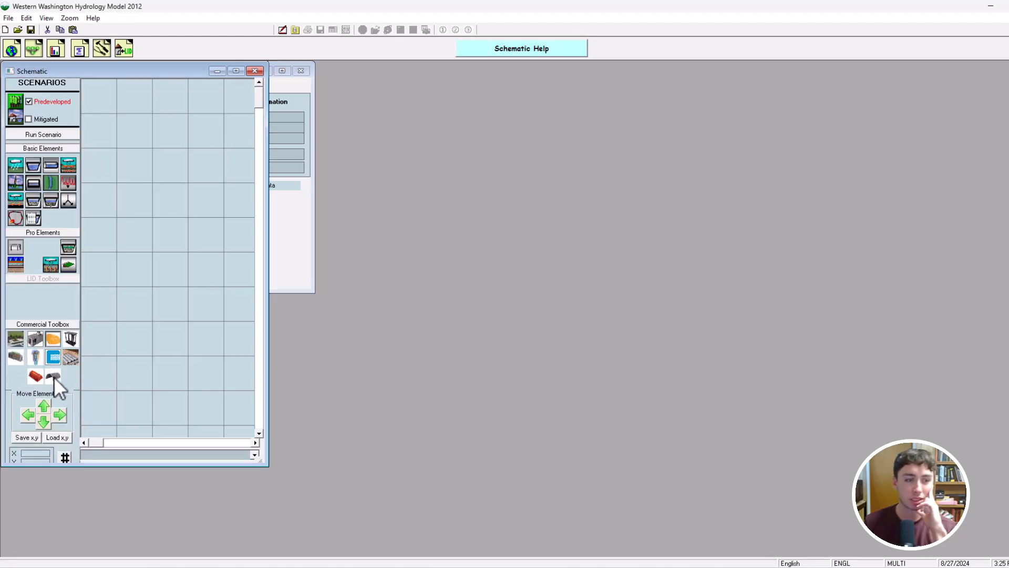
{"action": "left_click", "coordinate": [59, 324]}
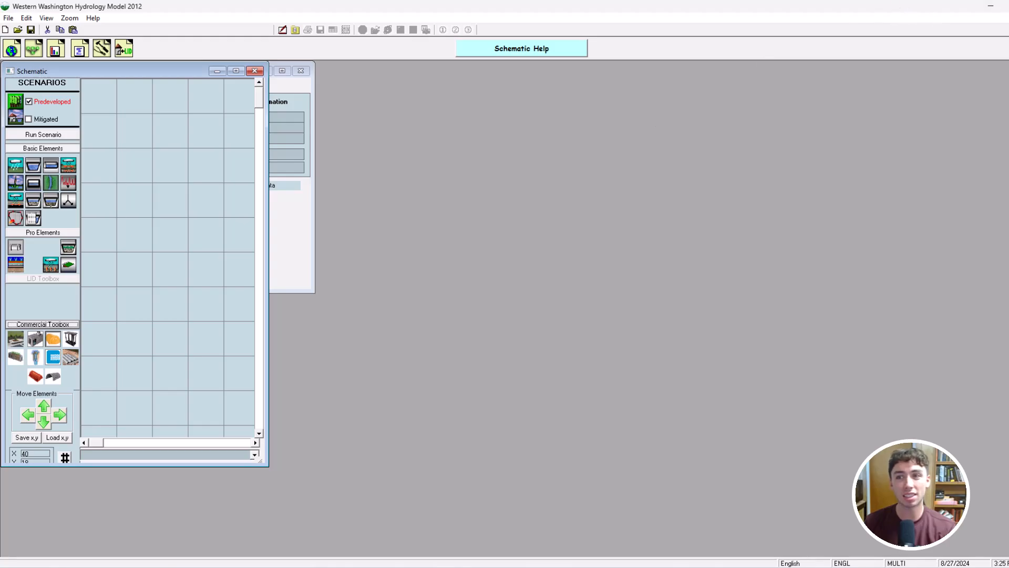
Step: Return to the Special Downloads page in the browser and download the Options.dat file
{"action": "left_click", "coordinate": [631, 567]}
{"action": "scroll", "coordinate": [570, 368], "scroll_direction": "up", "scroll_amount": 10}
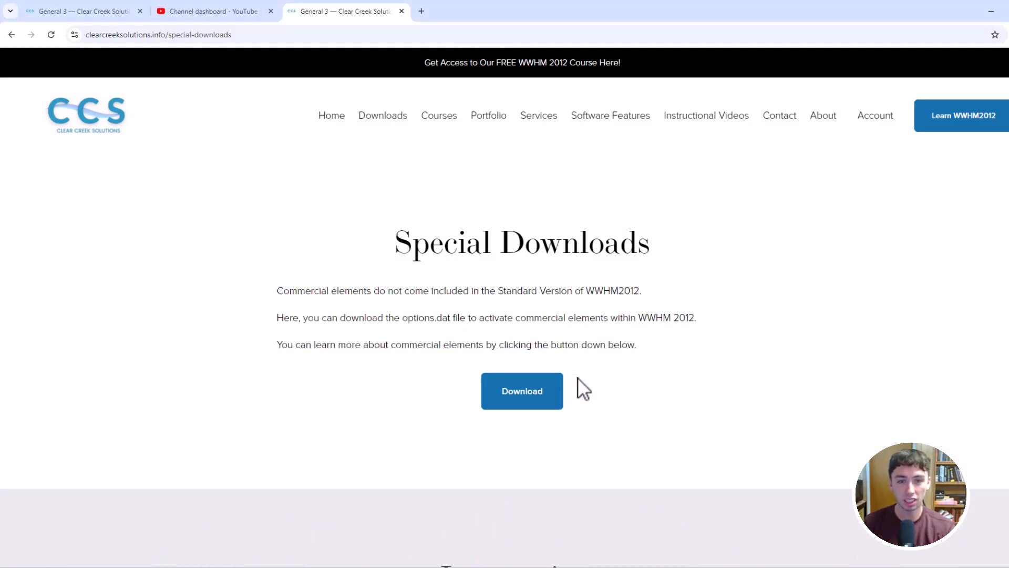
{"action": "left_click_drag", "start_coordinate": [412, 270], "coordinate": [540, 271]}
{"action": "left_click", "coordinate": [609, 393]}
{"action": "scroll", "coordinate": [608, 393], "scroll_direction": "down", "scroll_amount": 15}
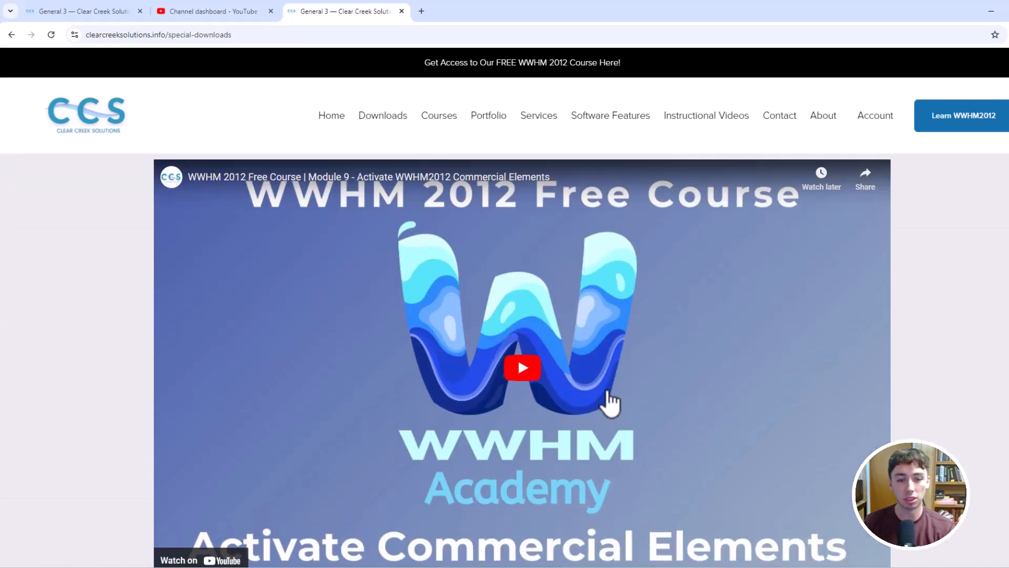
{"action": "scroll", "coordinate": [605, 389], "scroll_direction": "up", "scroll_amount": 15}
{"action": "left_click_drag", "start_coordinate": [339, 290], "coordinate": [581, 292]}
{"action": "left_click", "coordinate": [653, 358]}
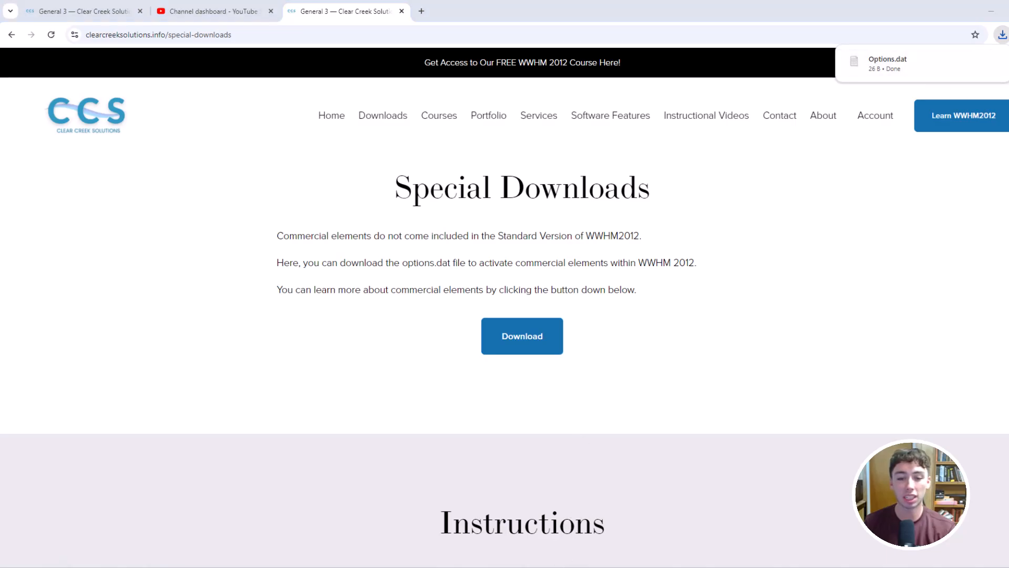
Step: Look for the downloaded Options.dat in the Downloads folder, then close File Explorer
{"action": "key", "text": "super+e"}
{"action": "left_click", "coordinate": [309, 250]}
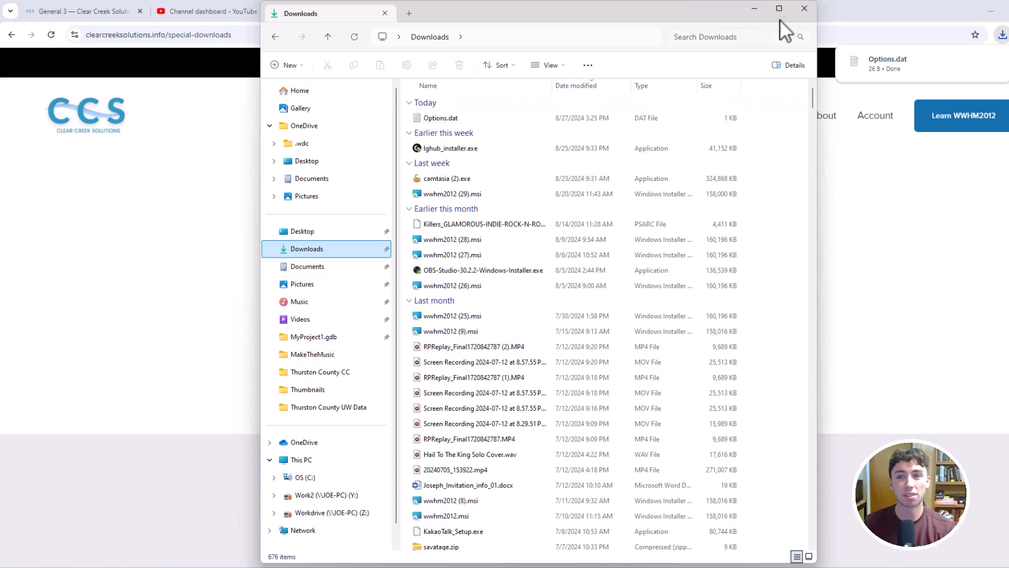
{"action": "left_click", "coordinate": [803, 9]}
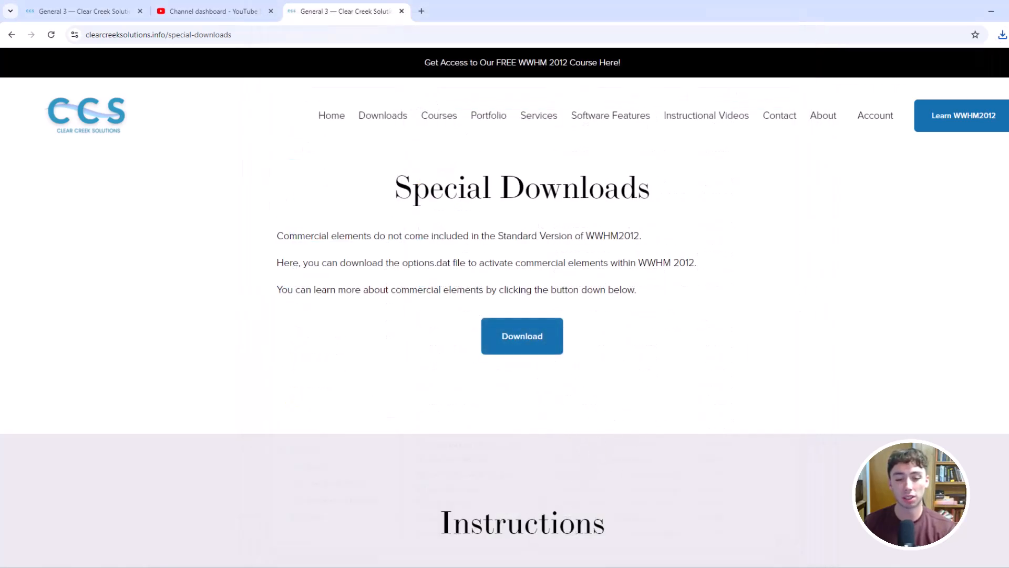
{"action": "scroll", "coordinate": [462, 298], "scroll_direction": "up", "scroll_amount": 2}
{"action": "scroll", "coordinate": [476, 322], "scroll_direction": "down", "scroll_amount": 6}
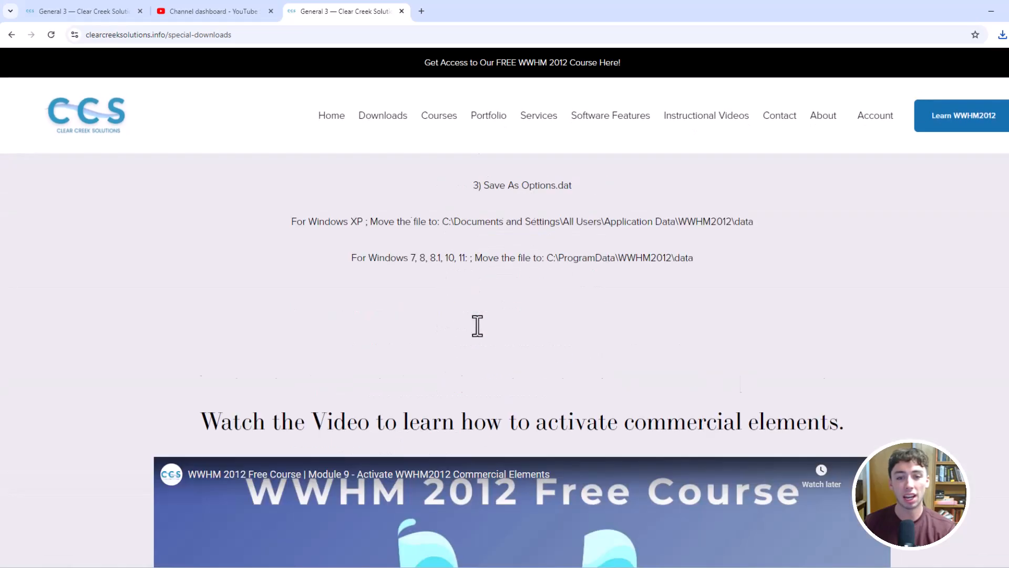
{"action": "scroll", "coordinate": [476, 323], "scroll_direction": "up", "scroll_amount": 2}
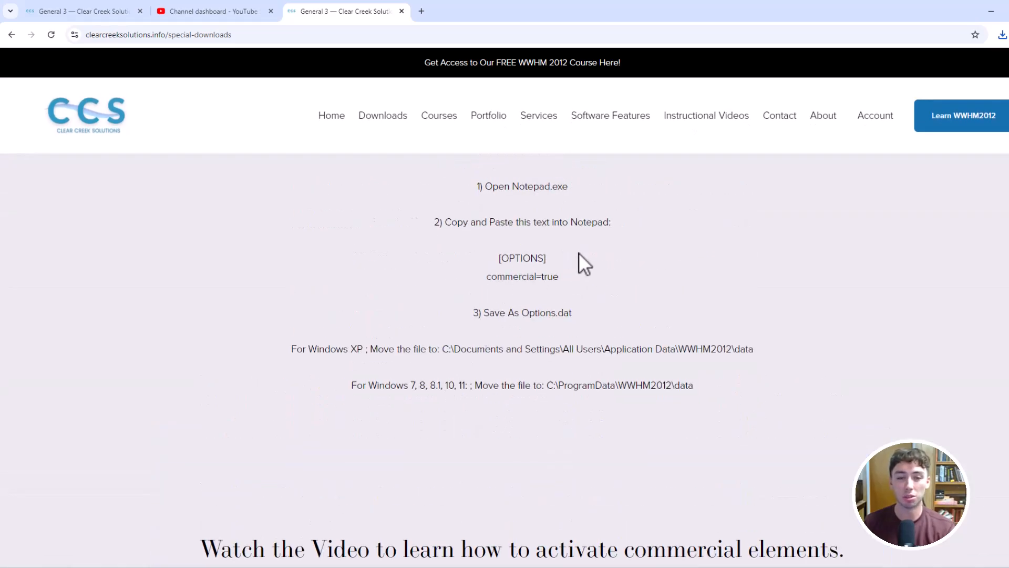